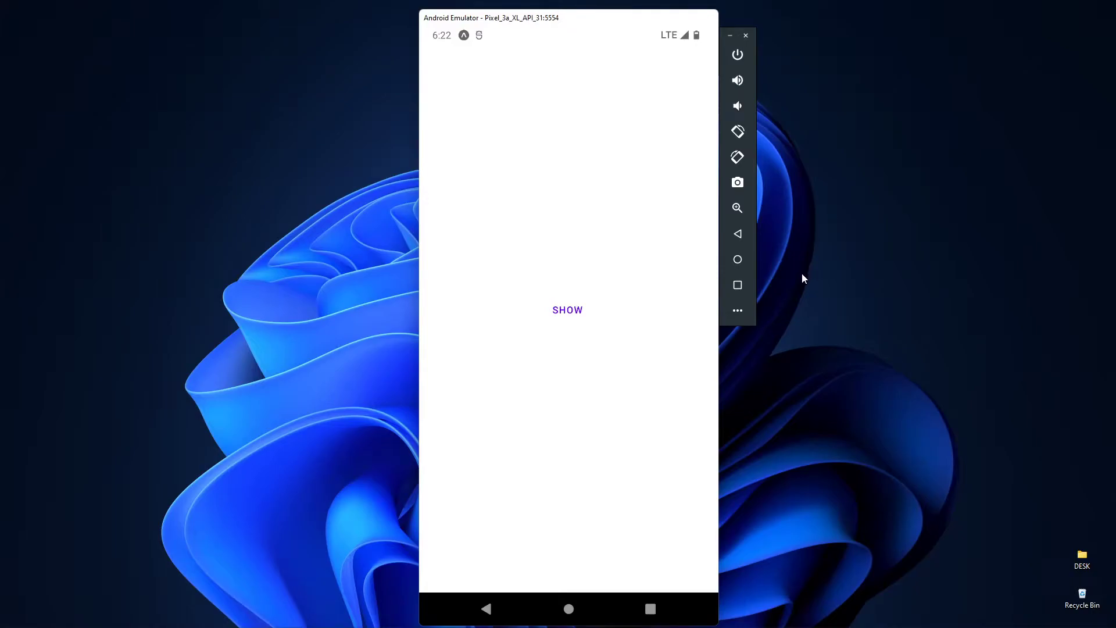
- In the emulator, show the finished app's snackbar, then hide it so the button reads SHOW
click(568, 311)
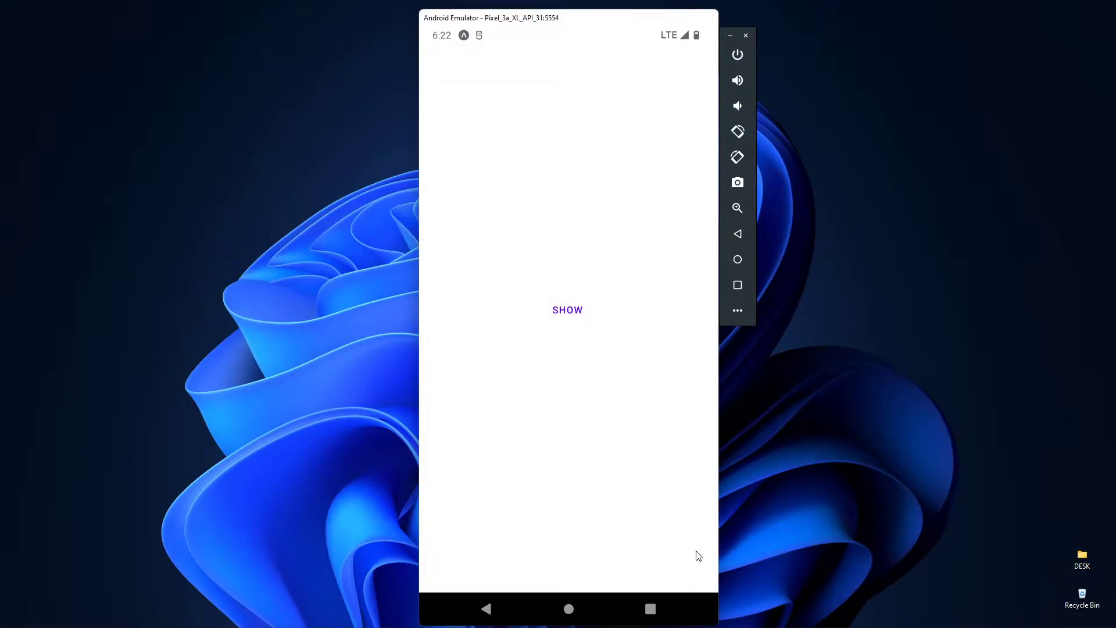
click(567, 309)
click(567, 309)
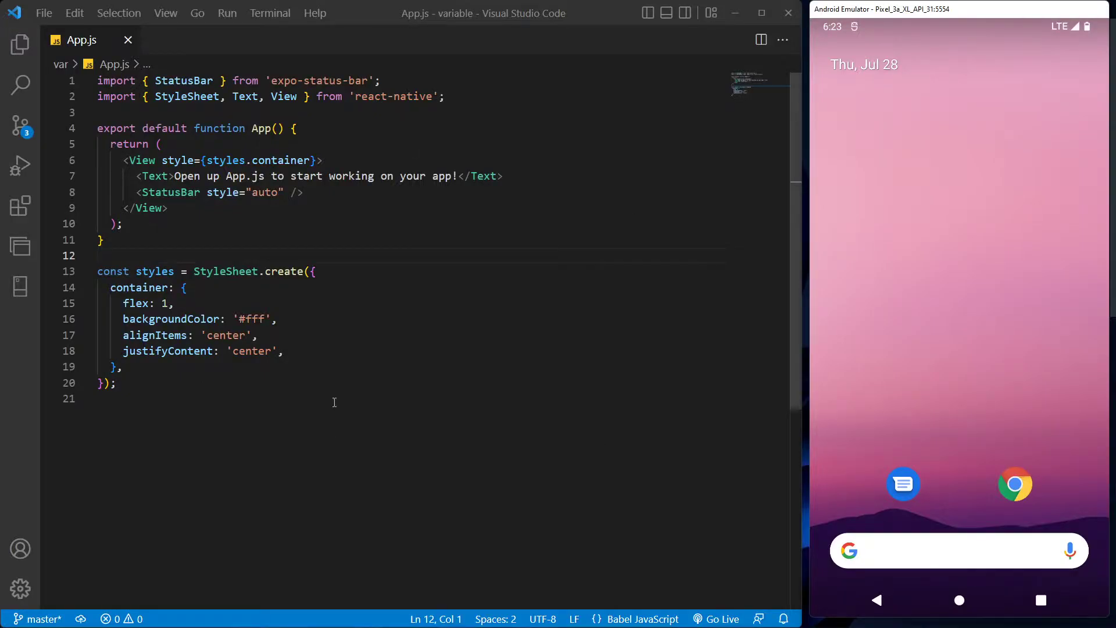
- Add React and react-native-paper Button and SnackBar imports, and select the default App function
click(401, 80)
key(Return)
text(import)
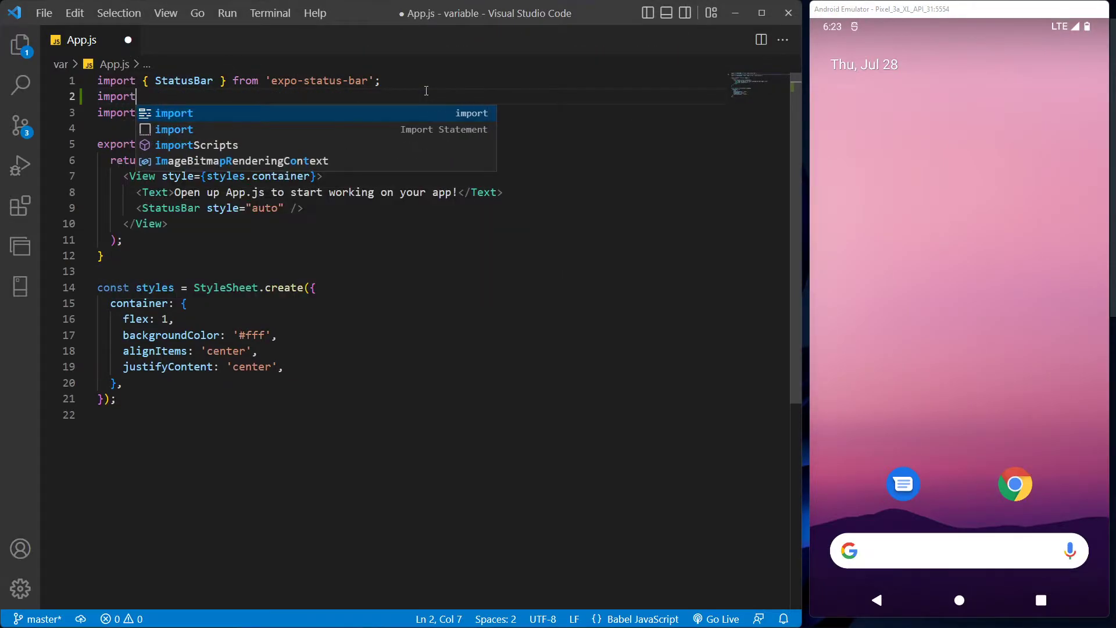
text( * as React from 'react';)
key(Return)
text(import { Button } from 'react-native';)
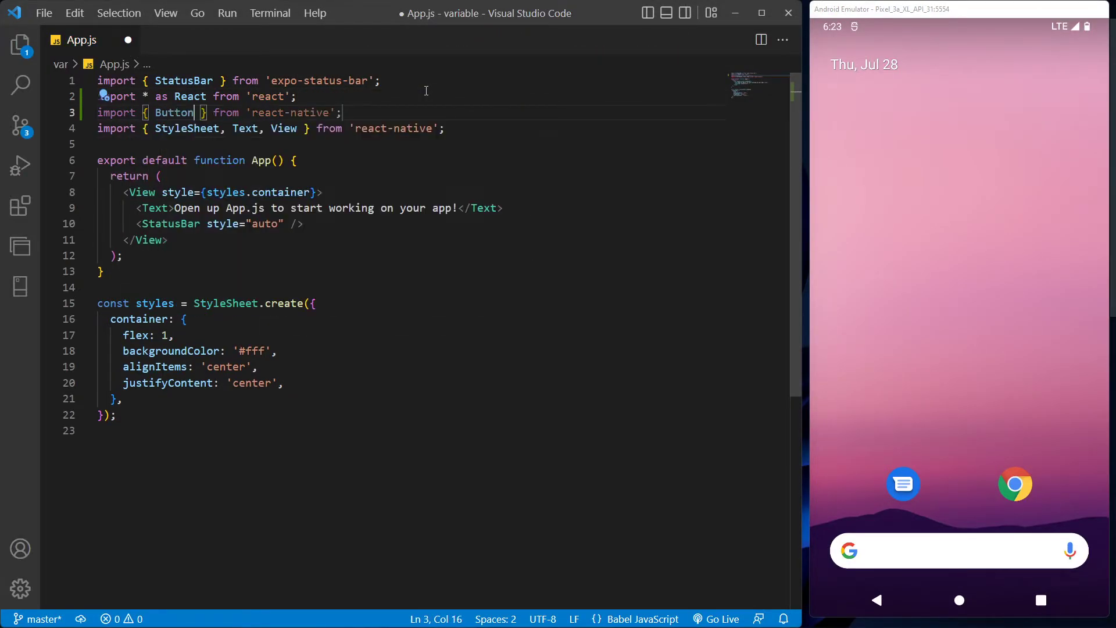
text(, SnackBar)
click(393, 112)
text(-paper)
drag(103, 271, 66, 160)
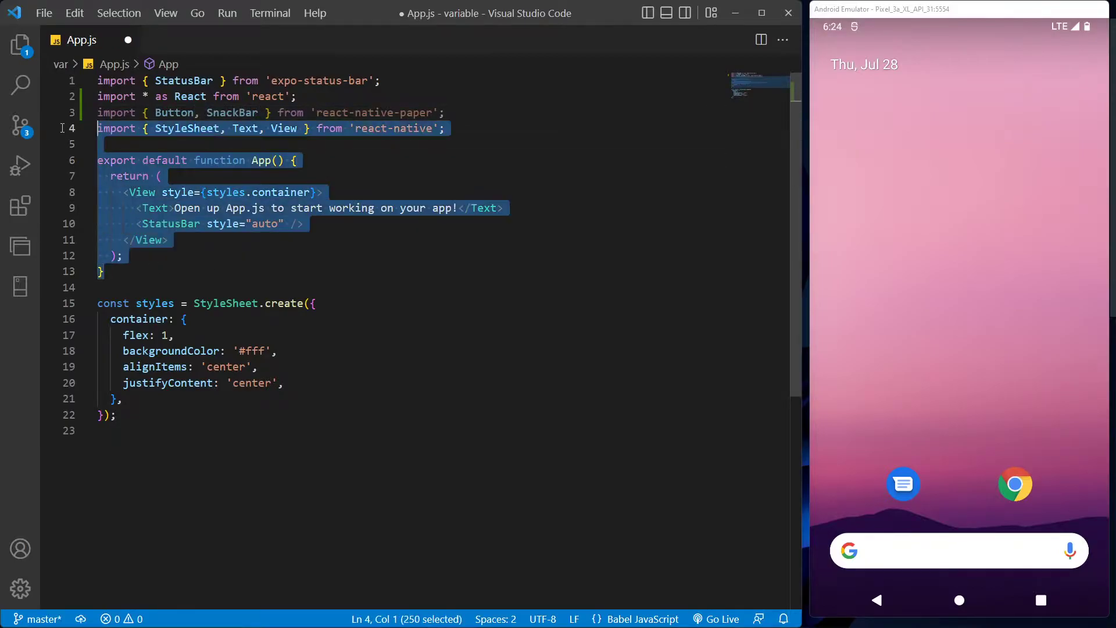
- Replace the old function with a const App returning a View with an onToggleSnackBar Button
key(BackSpace)
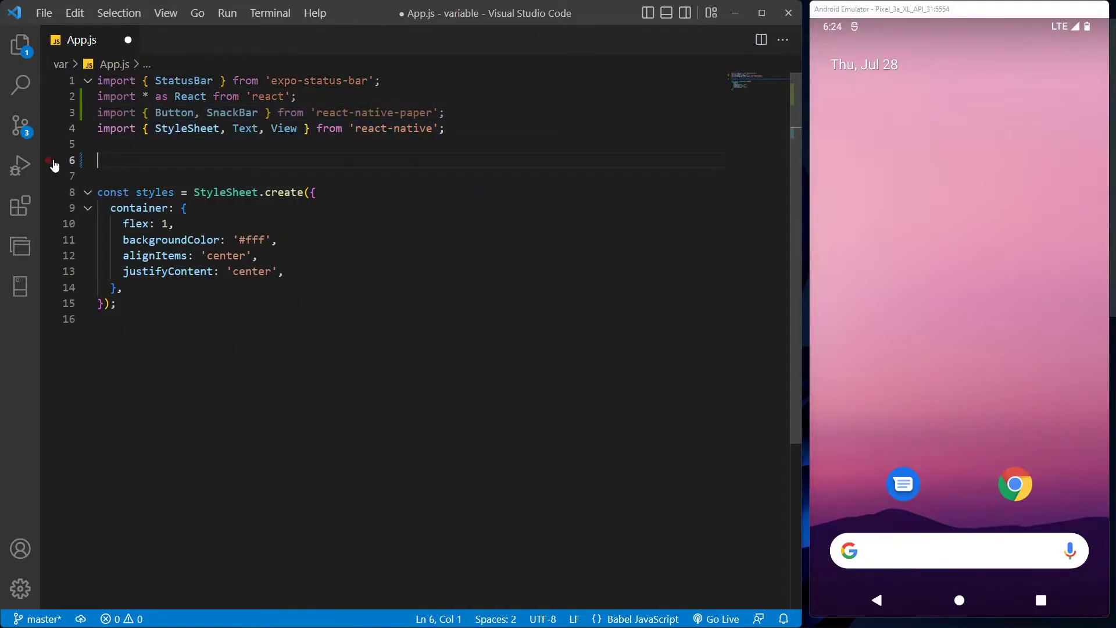
text(const App = () => {   return(     <View>       )
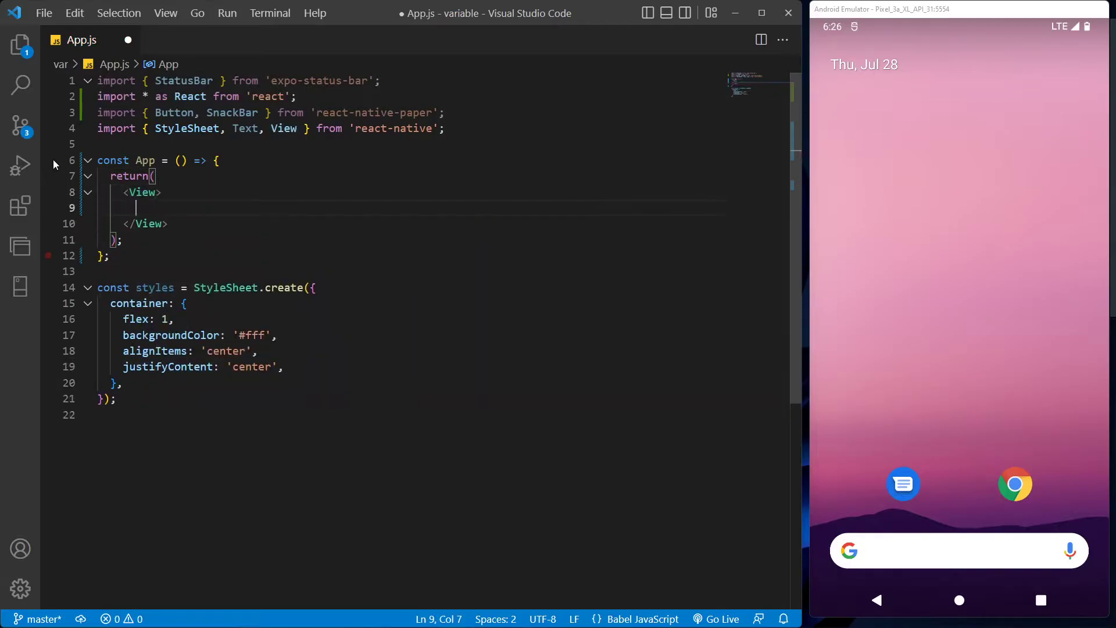
text(<Bu)
key(Return)
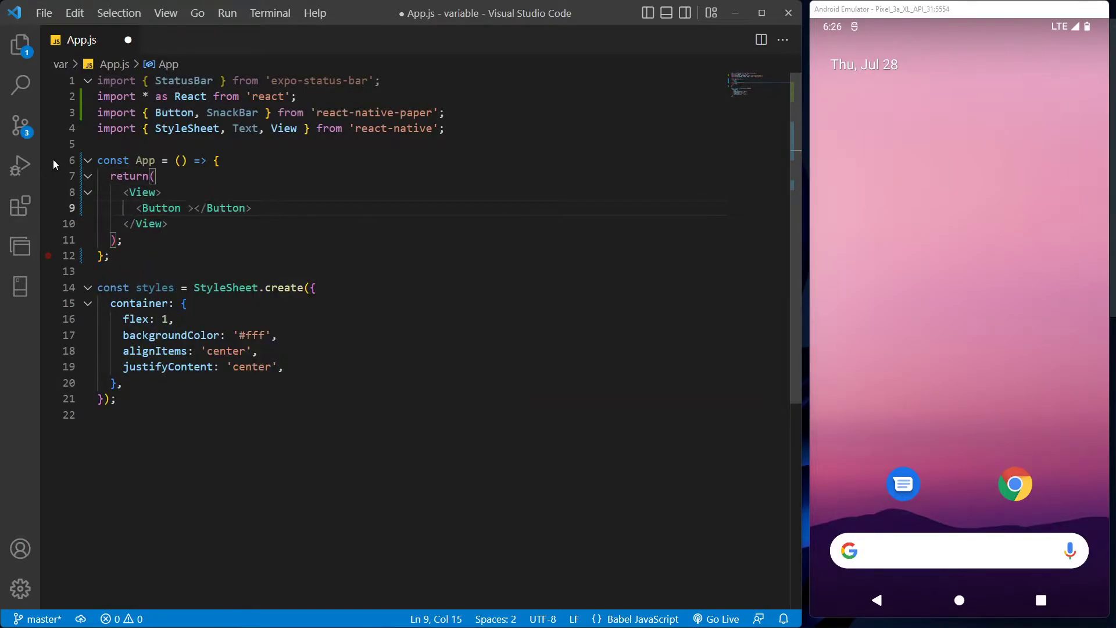
text(opPress= )
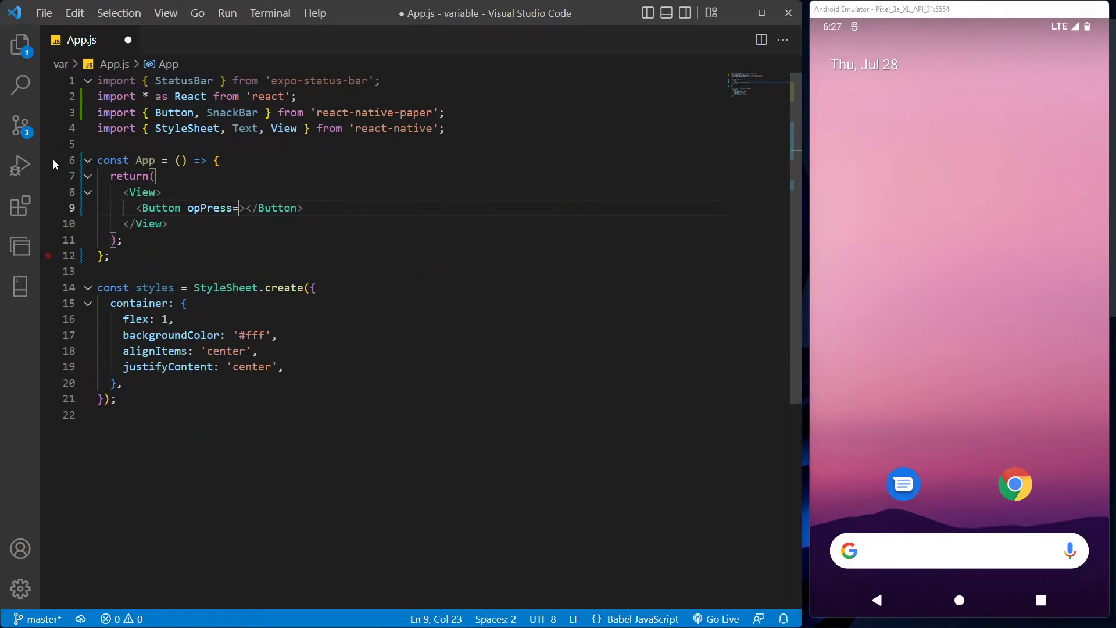
text({Togg)
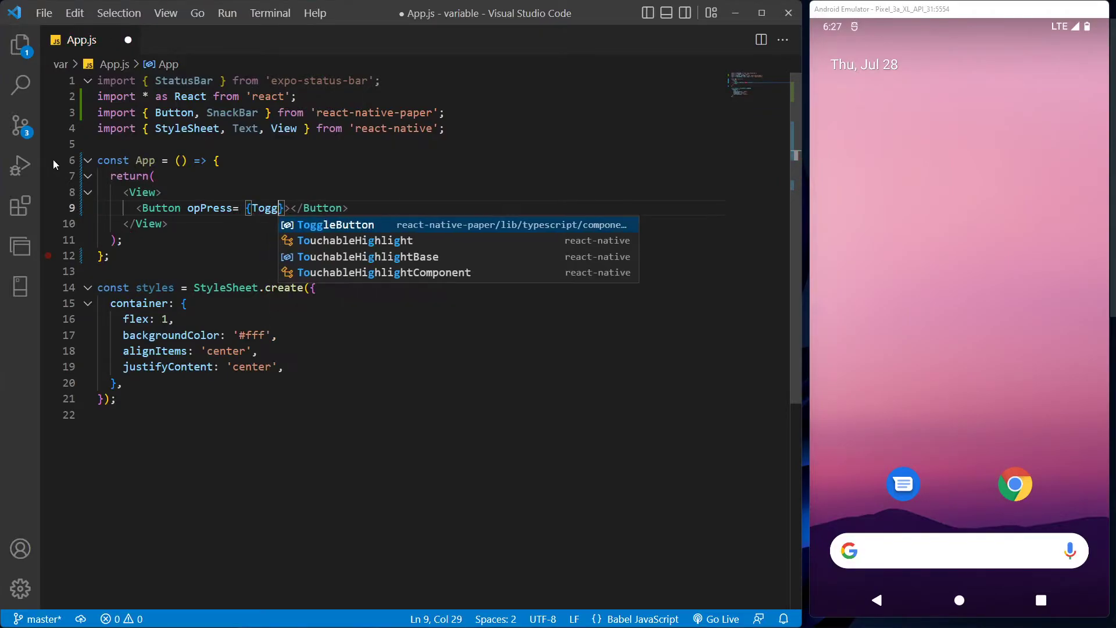
text(le)
key(ctrl+Left)
text(on)
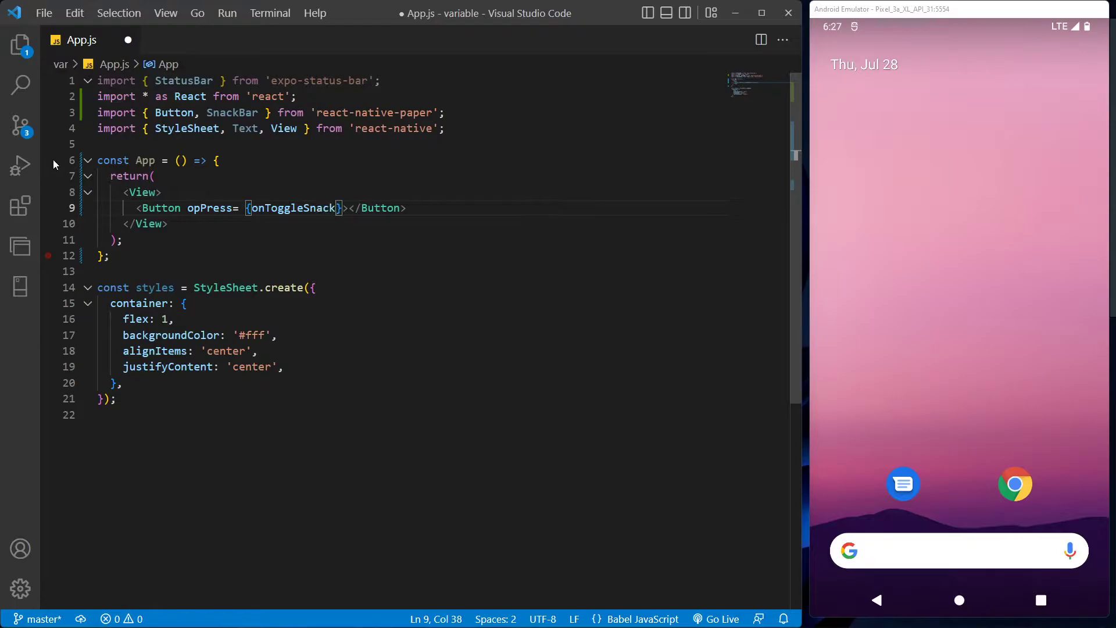
text(>)
key(Left)
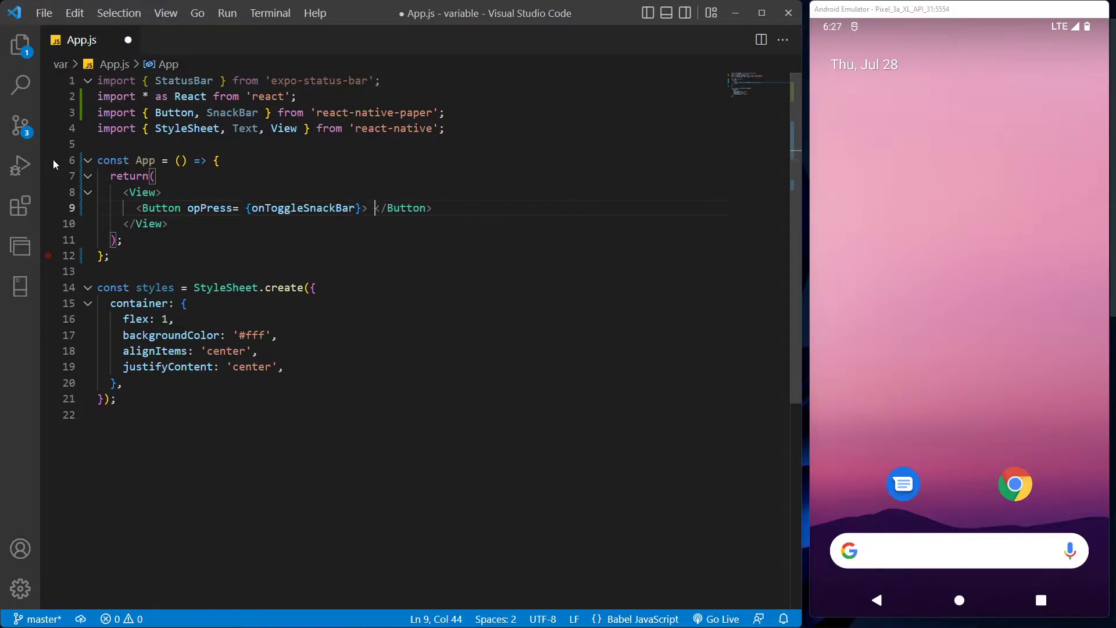
text({visible ? )
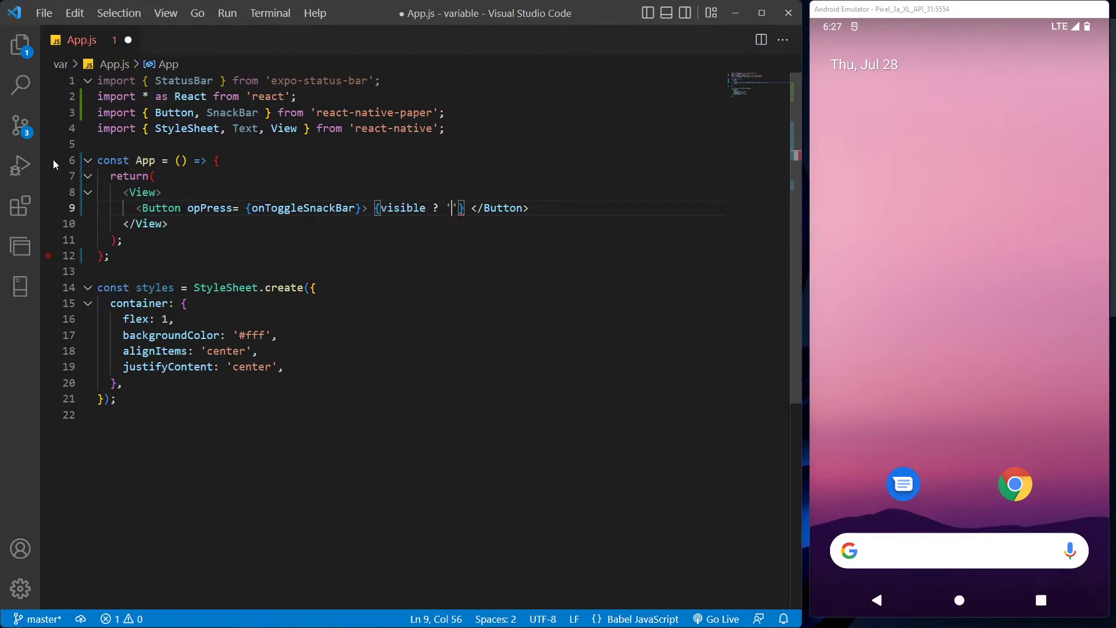
text('Hide' : 'Show)
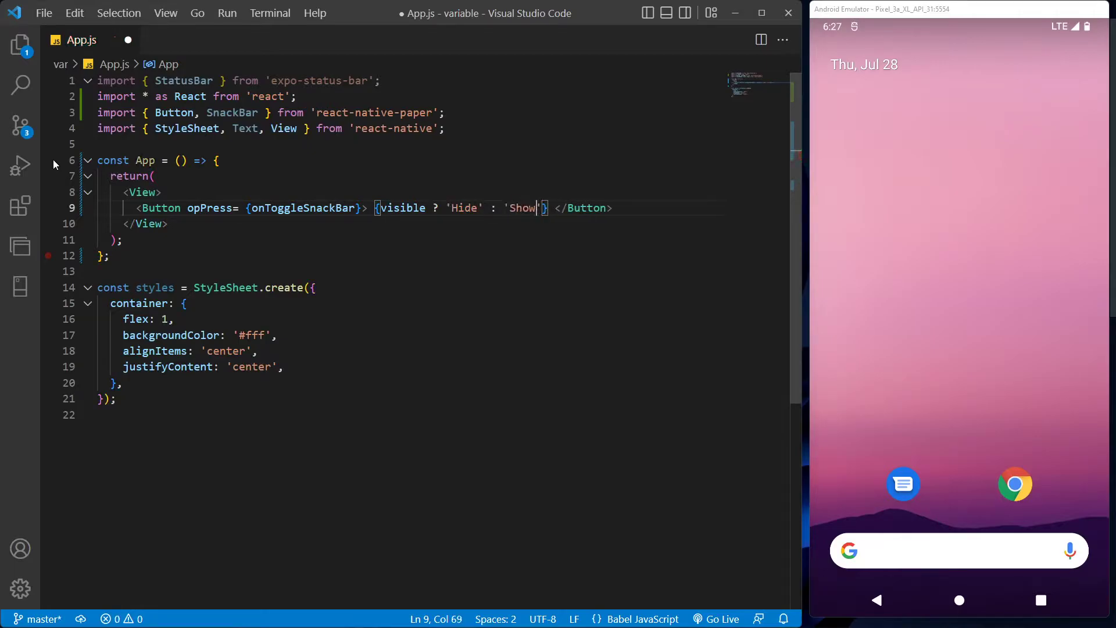
- Add visible state via useState(false) and an onToggleSnackBar toggle, then start a SnackBar line
key(ctrl+shift+Return)
text(const [visible,)
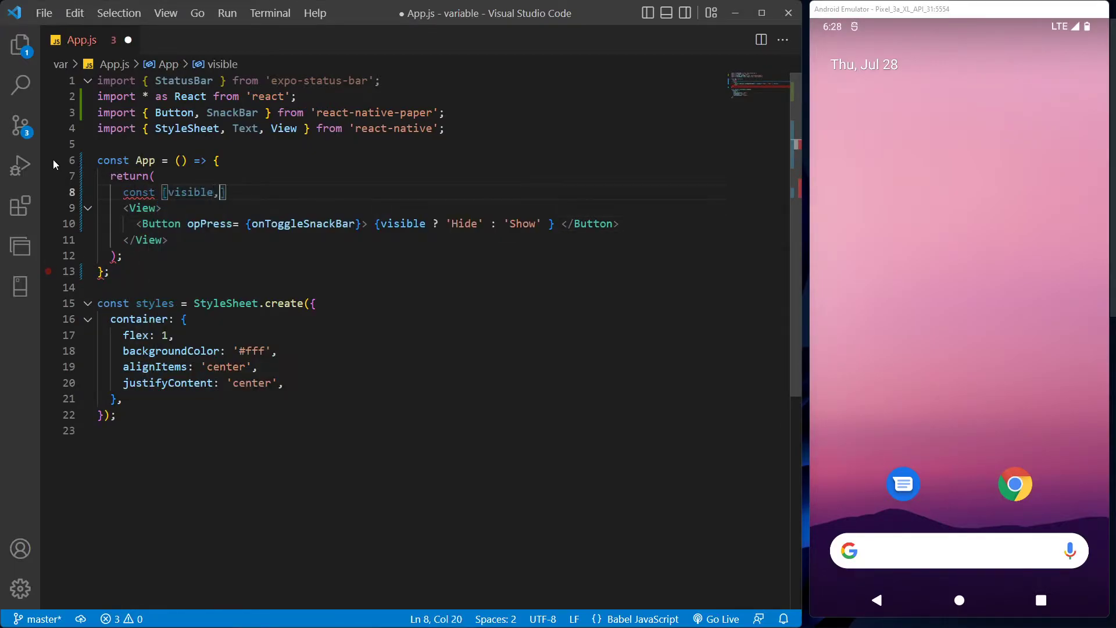
text(setVisible)
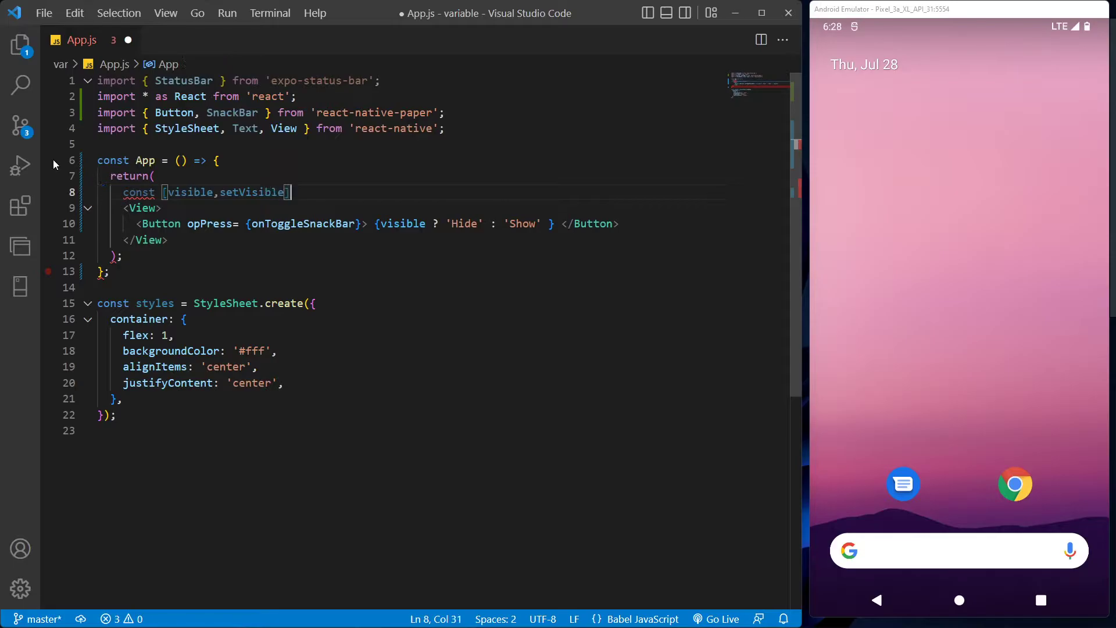
text(] = React.useState()
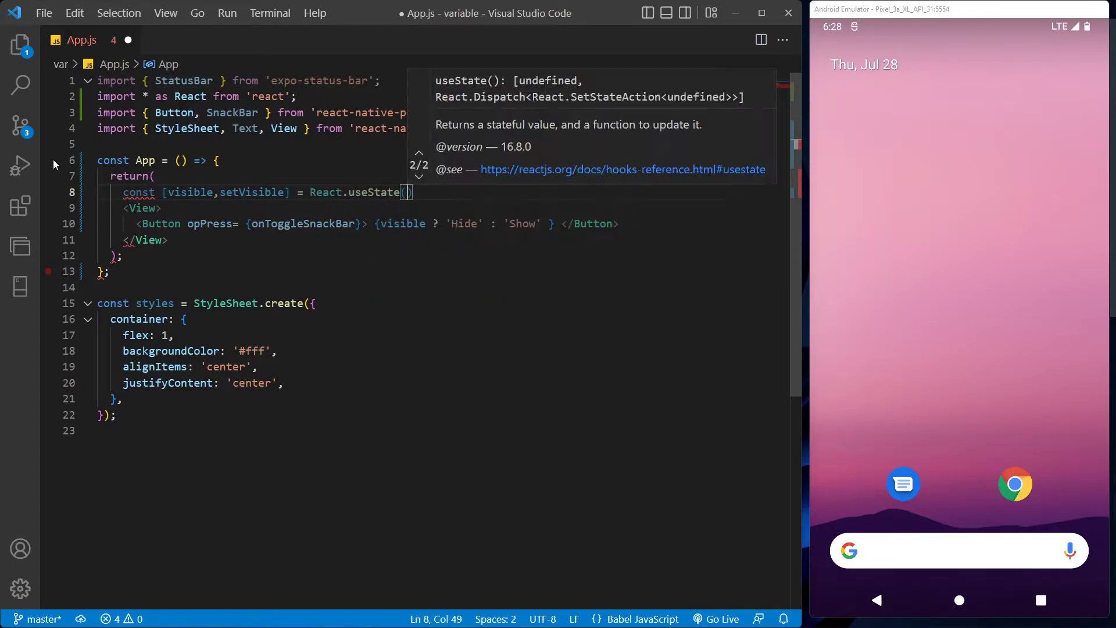
text(false);)
key(Return)
text(const )
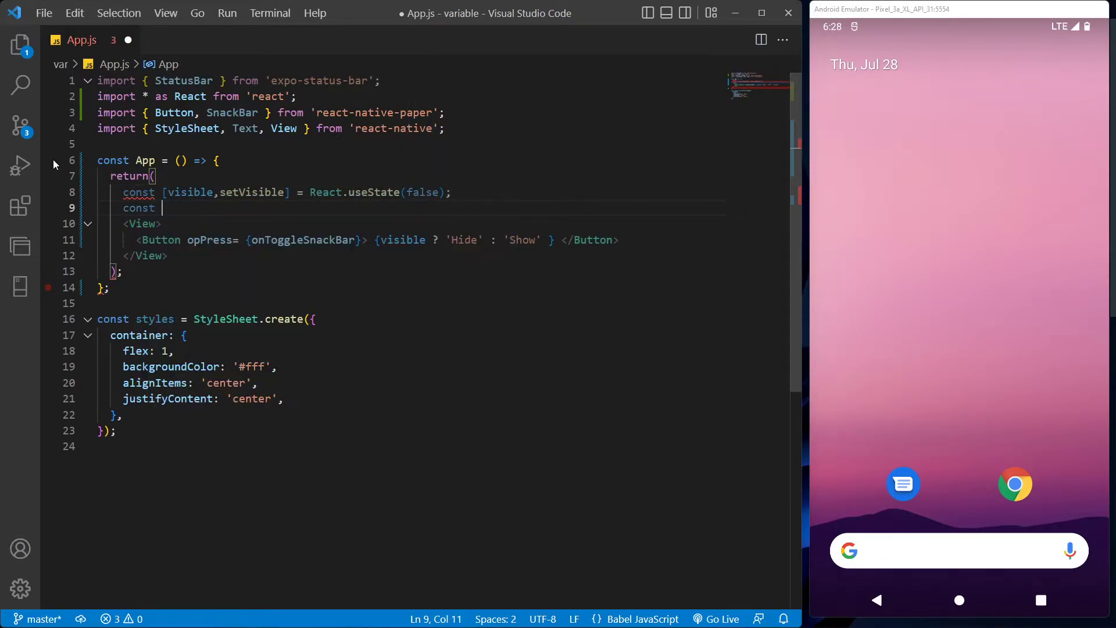
text(on)
key(Tab)
text(= () =)
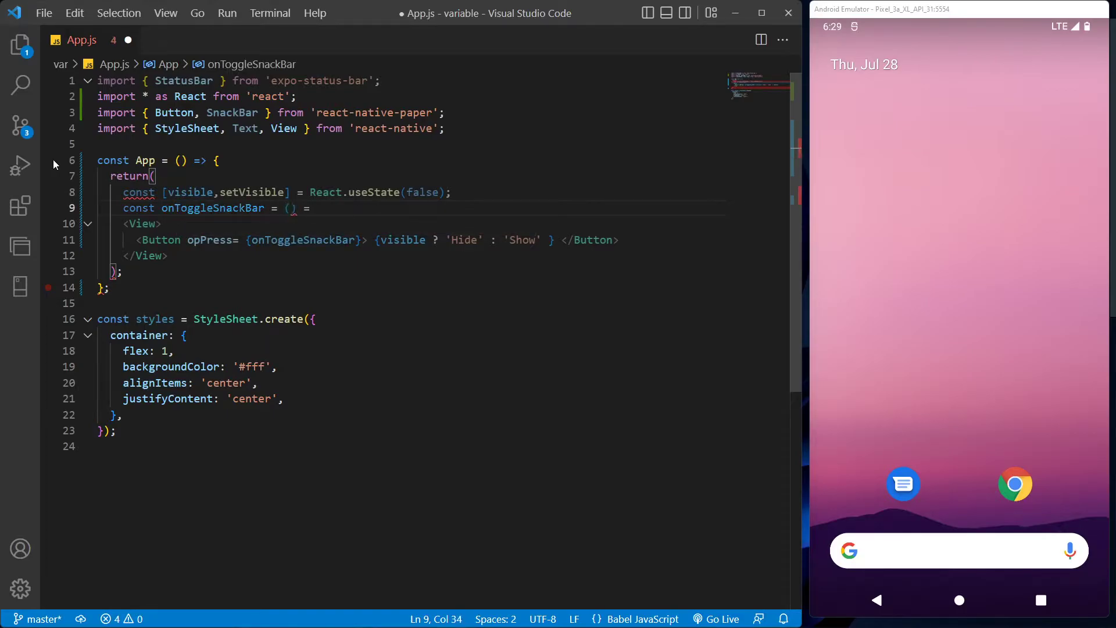
text(> se)
key(Tab)
text((!)
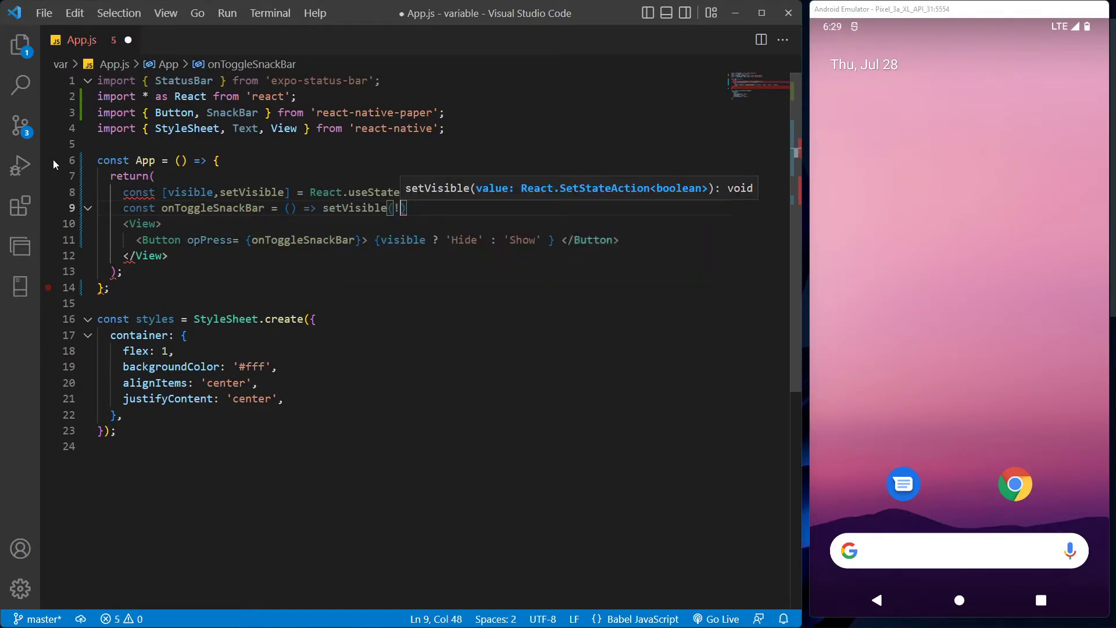
text(visible);)
key(Down)
key(Down)
key(End)
key(Return)
text(<SnackBar)
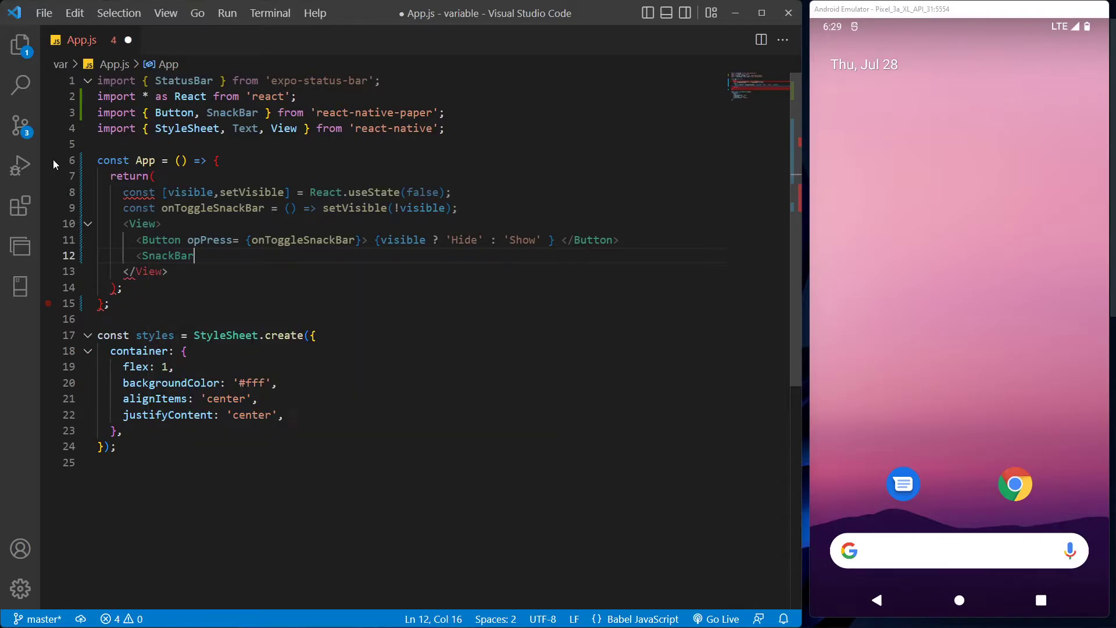
text(>)
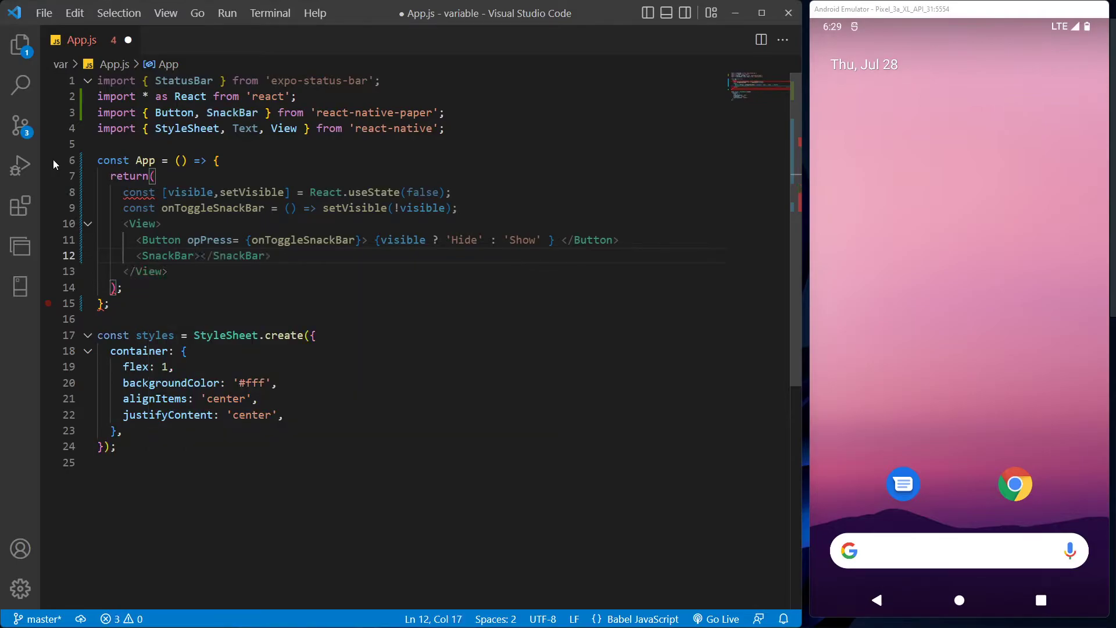
text(This is Sna)
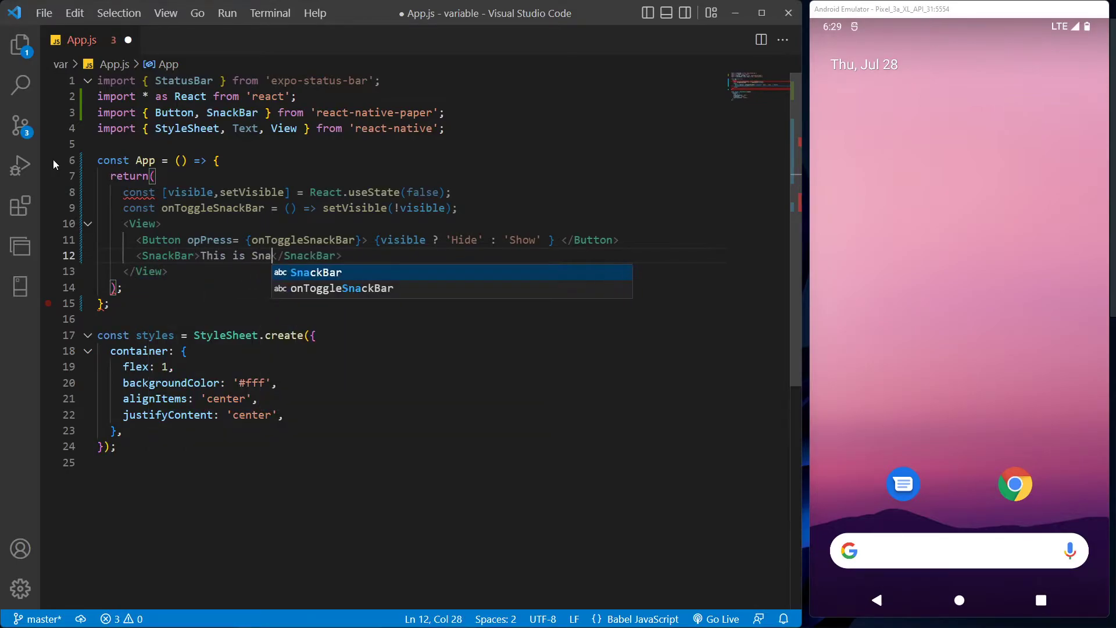
text(ckBar)
- Give the SnackBar visible and onDismiss props on separate lines
key(Home)
key(ctrl+Right)
key(Return)
text(visible=)
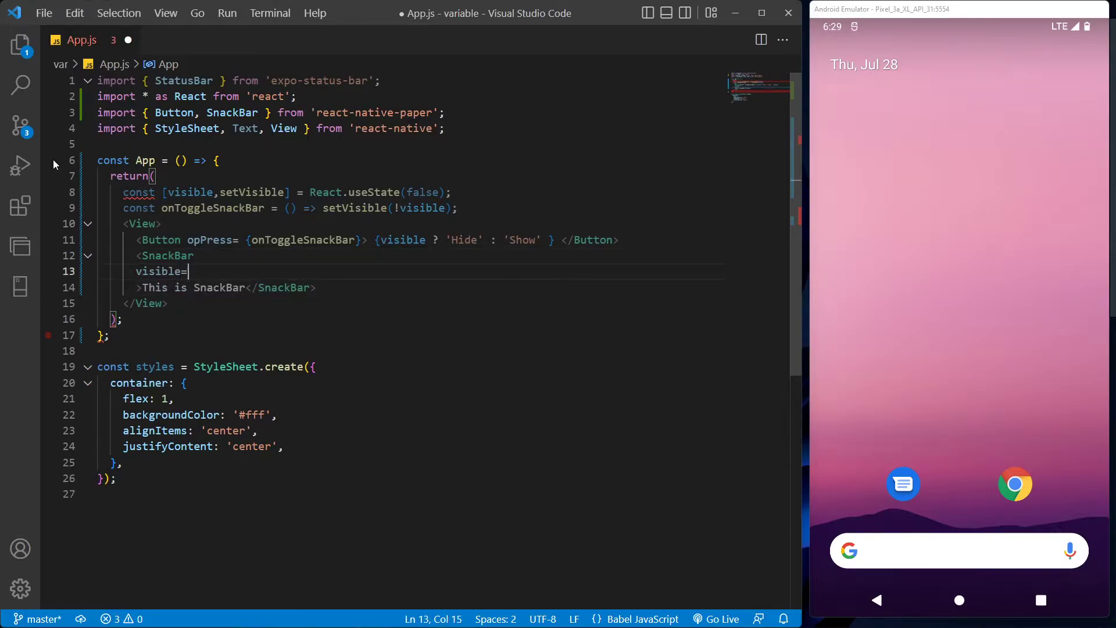
text({visib)
key(Return)
key(Return)
text(o)
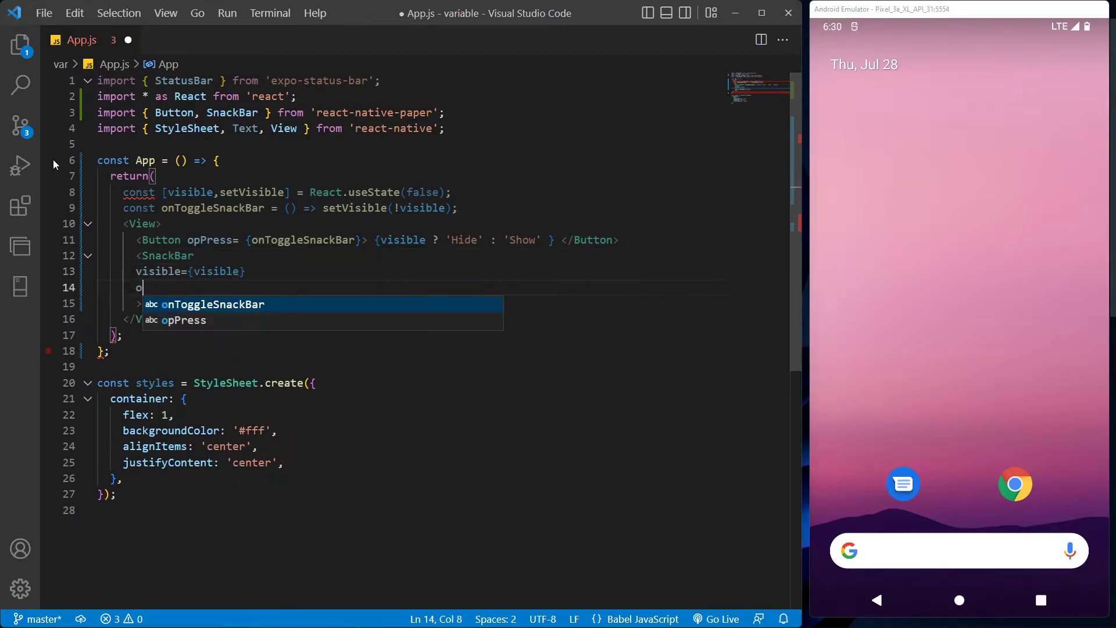
text(nDismiss={on)
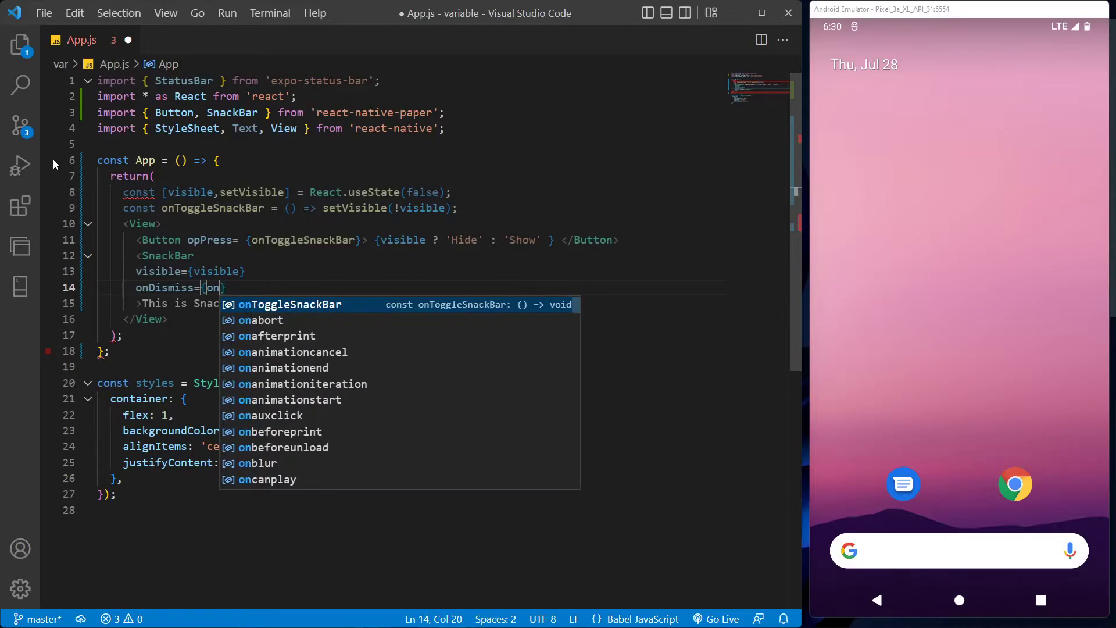
text(D)
key(Return)
- Add a SnackBar action with label 'Close' and reformat the file
key(End)
key(Return)
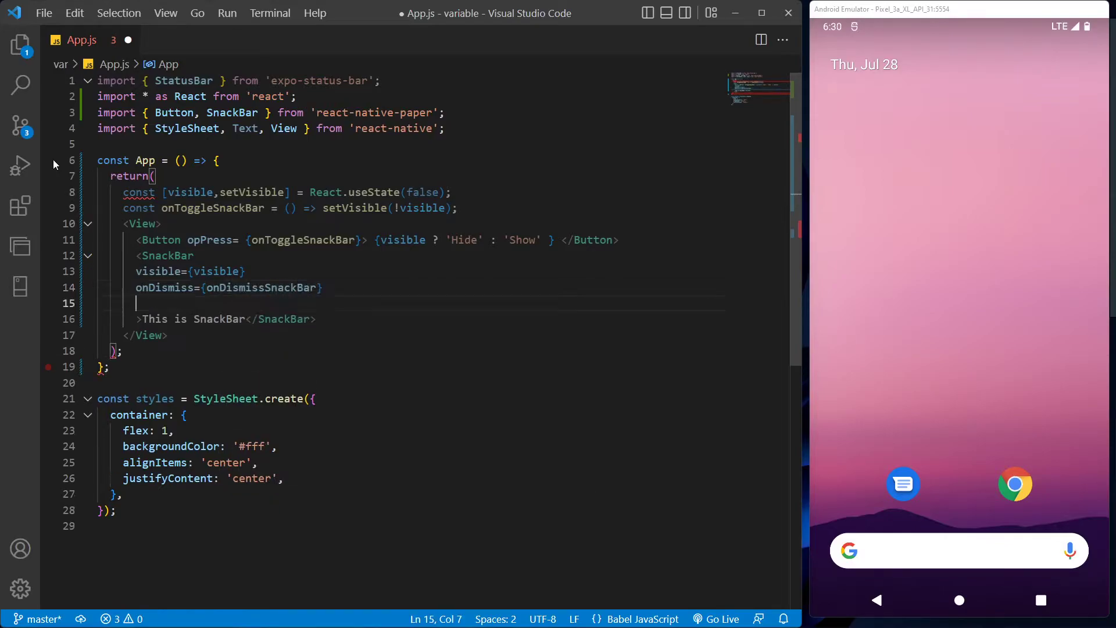
text(action={)
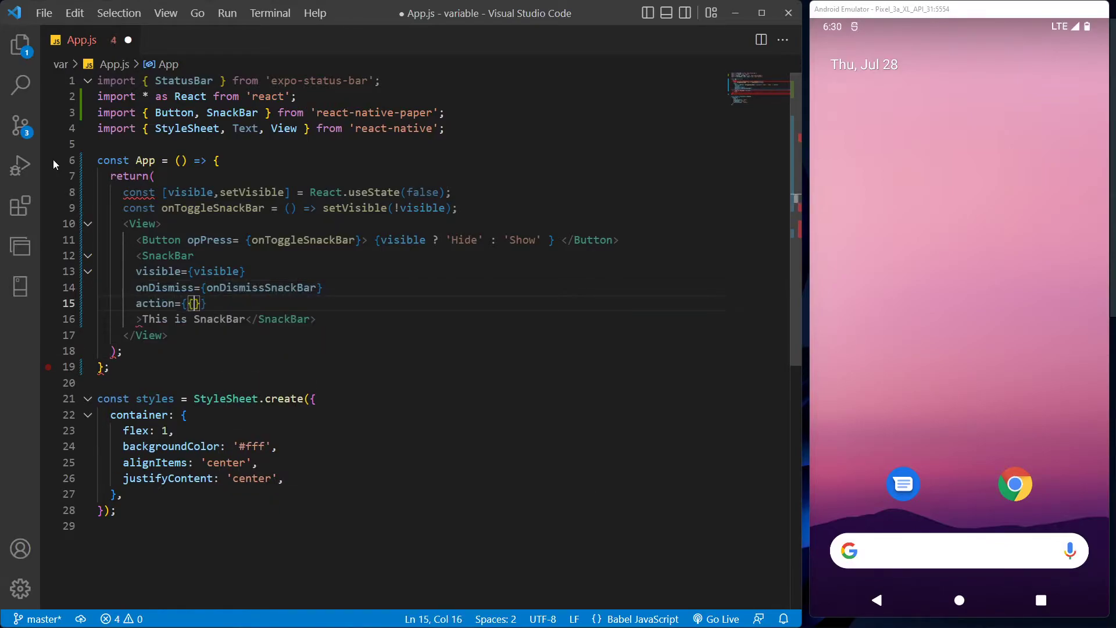
text({)
key(Return)
text(label: Un)
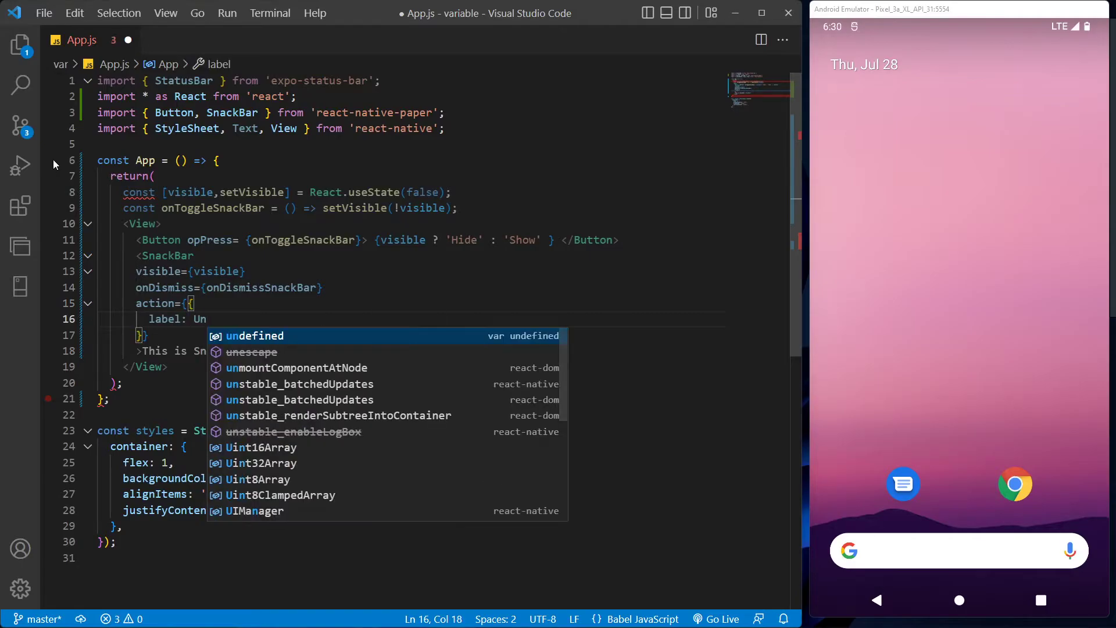
key(BackSpace)
key(BackSpace)
text(Close')
key(ctrl+Left)
text(')
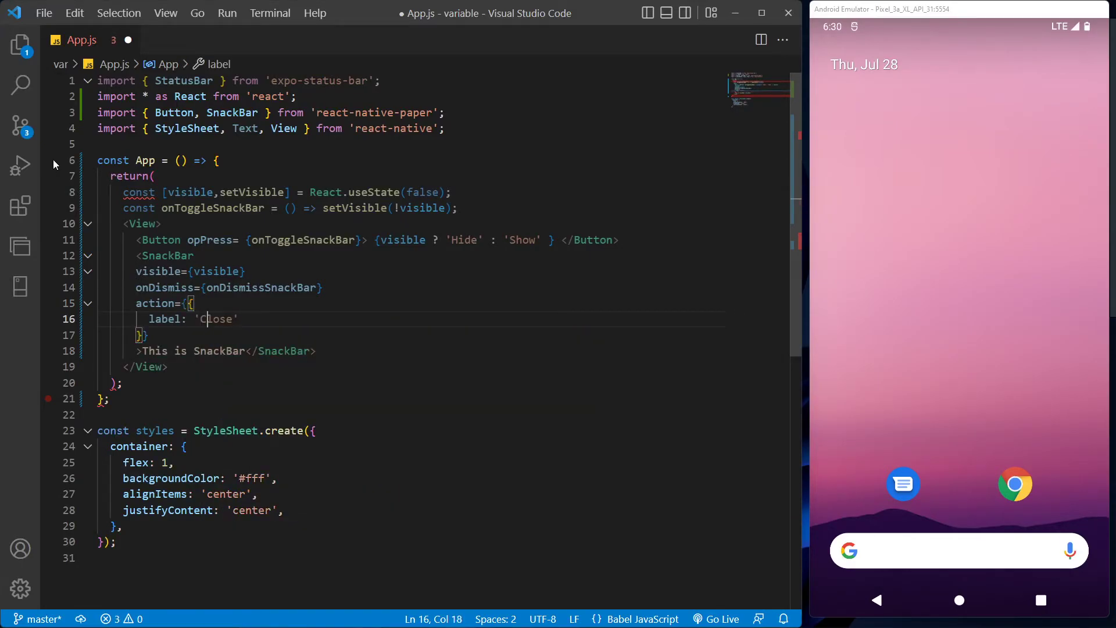
key(shift+alt+f)
- Move the useState and onToggleSnackBar lines above return and start an onDismissSnackBar handler
drag(458, 207, 116, 192)
key(ctrl+x)
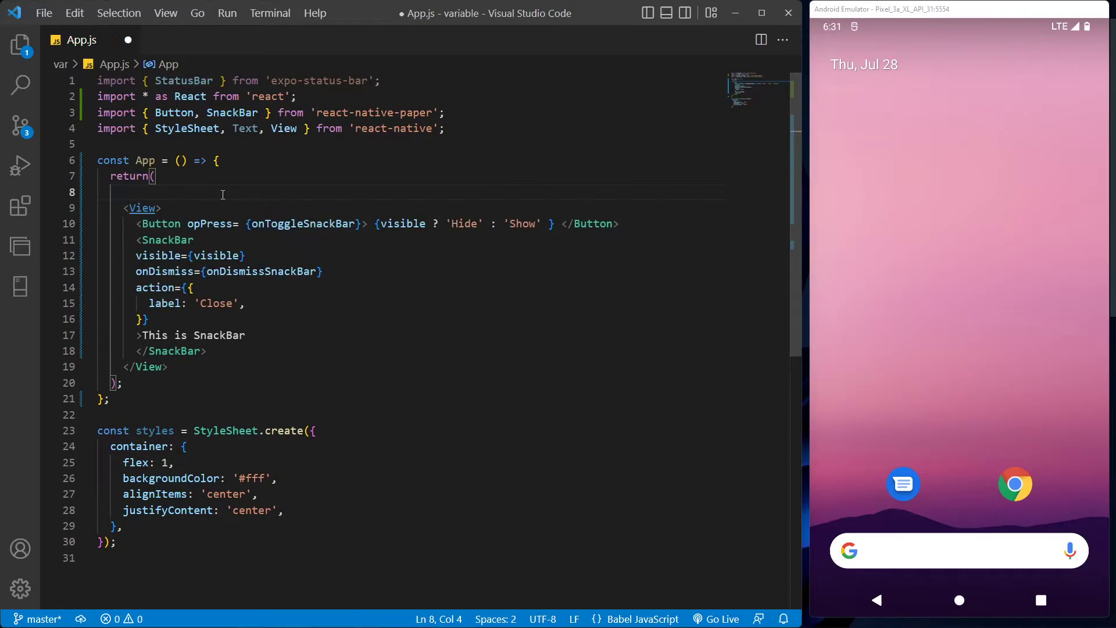
key(Return)
key(Return)
key(Return)
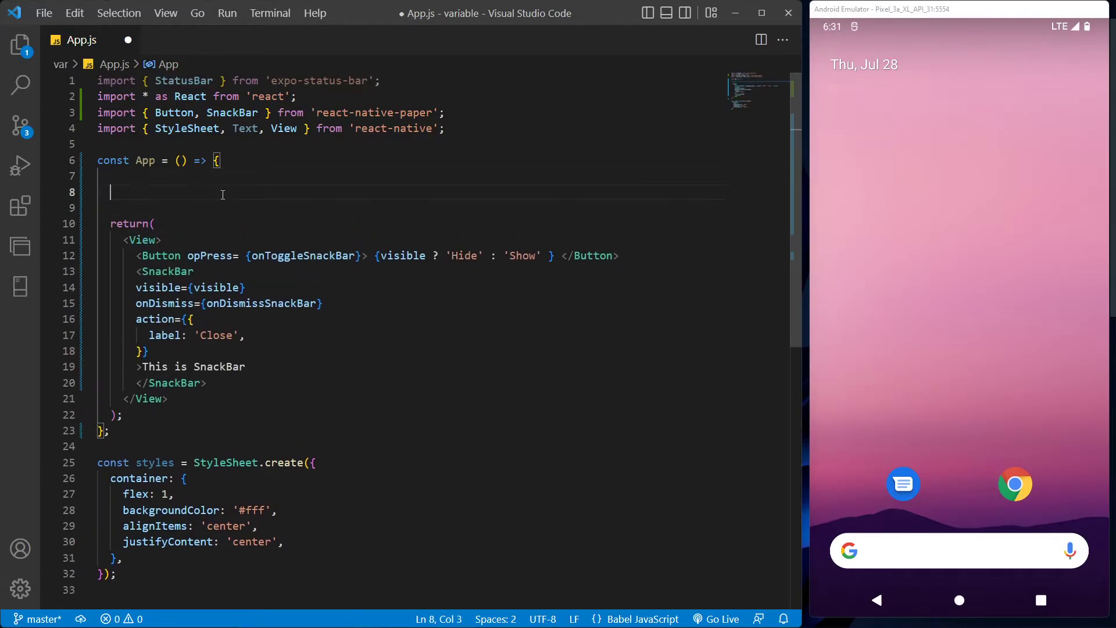
key(ctrl+v)
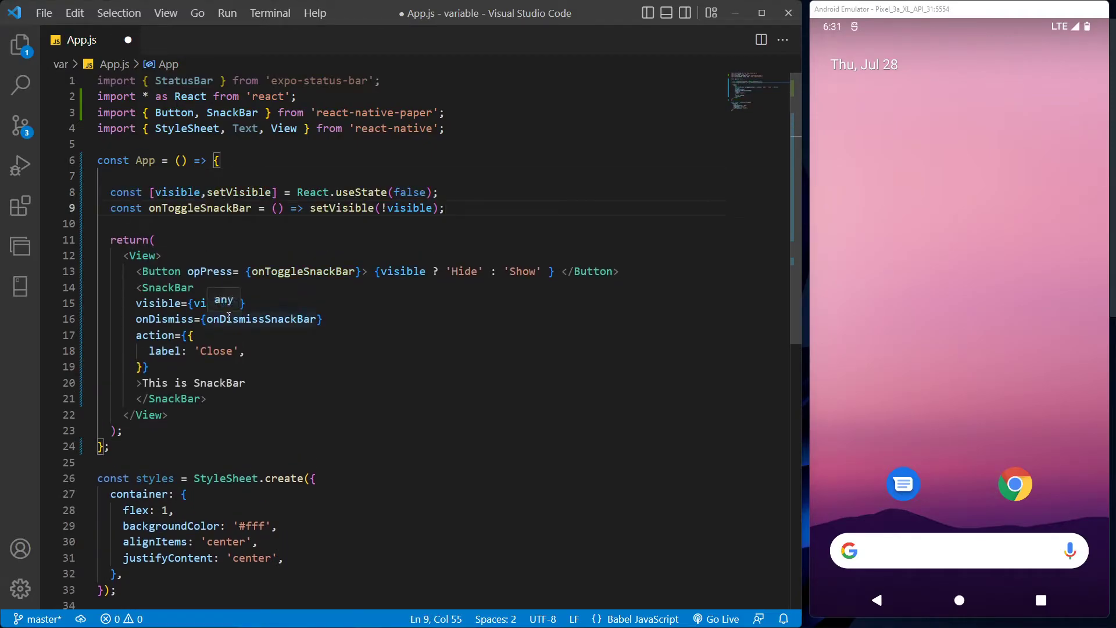
key(Return)
text(const onDismissSnackBar = () =>)
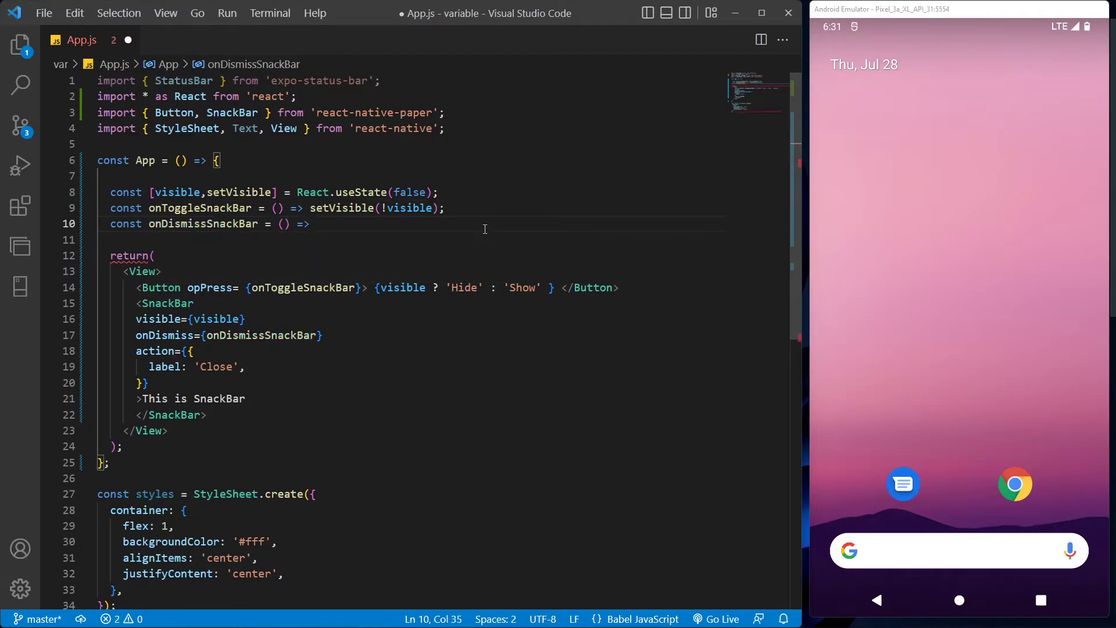
text( setVisible(false)
- Save App.js and open a new terminal in the var folder
key(ctrl+s)
click(258, 14)
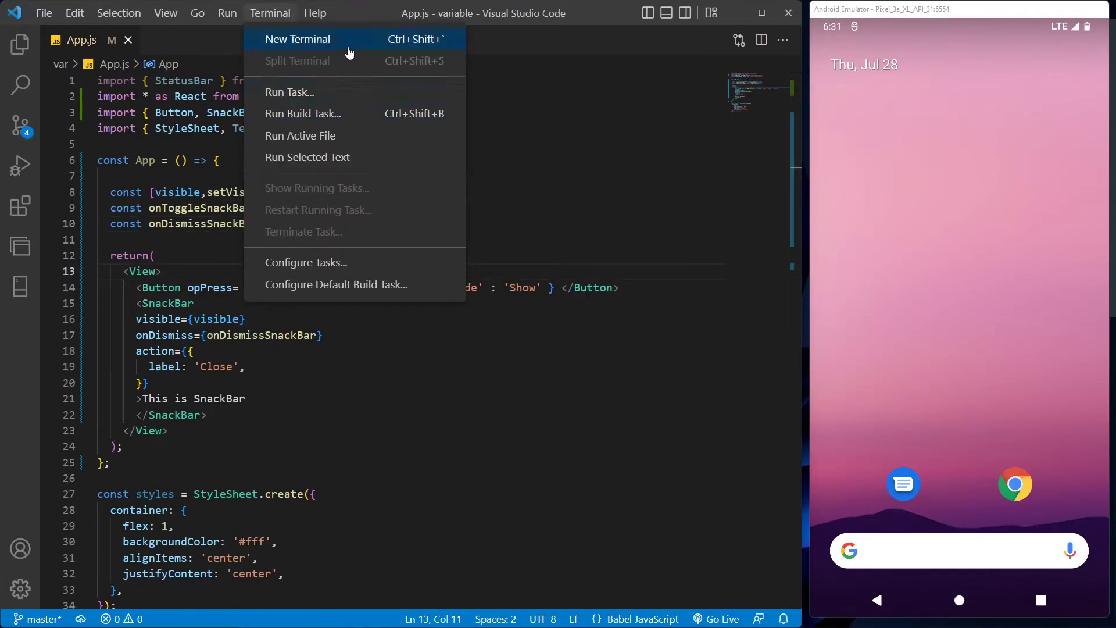
click(347, 54)
text(cd)
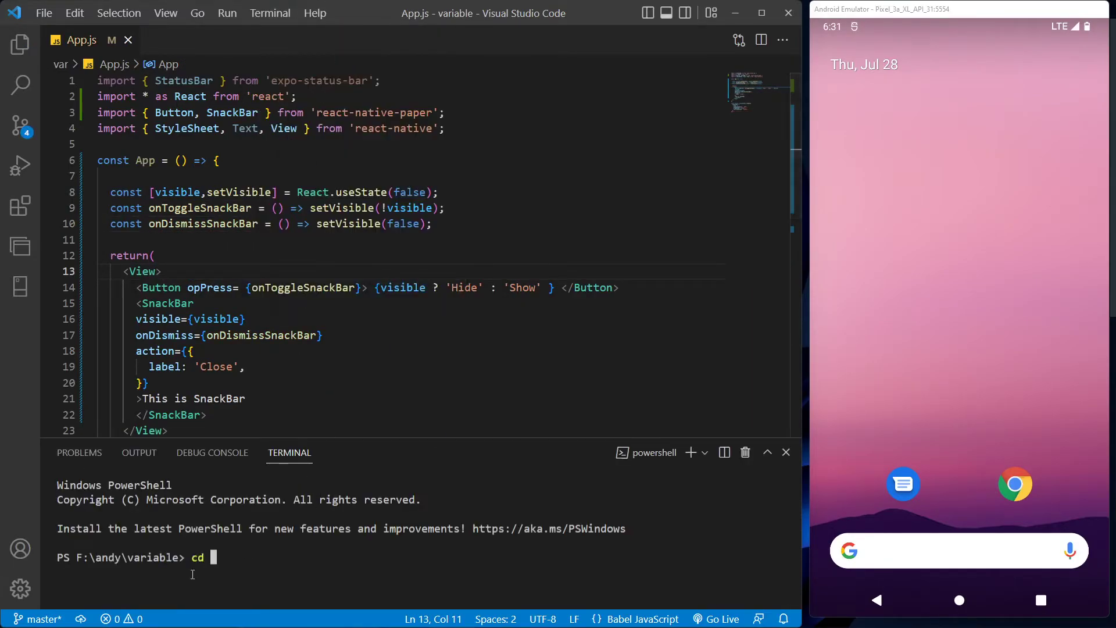
text(n)
key(Tab)
key(Return)
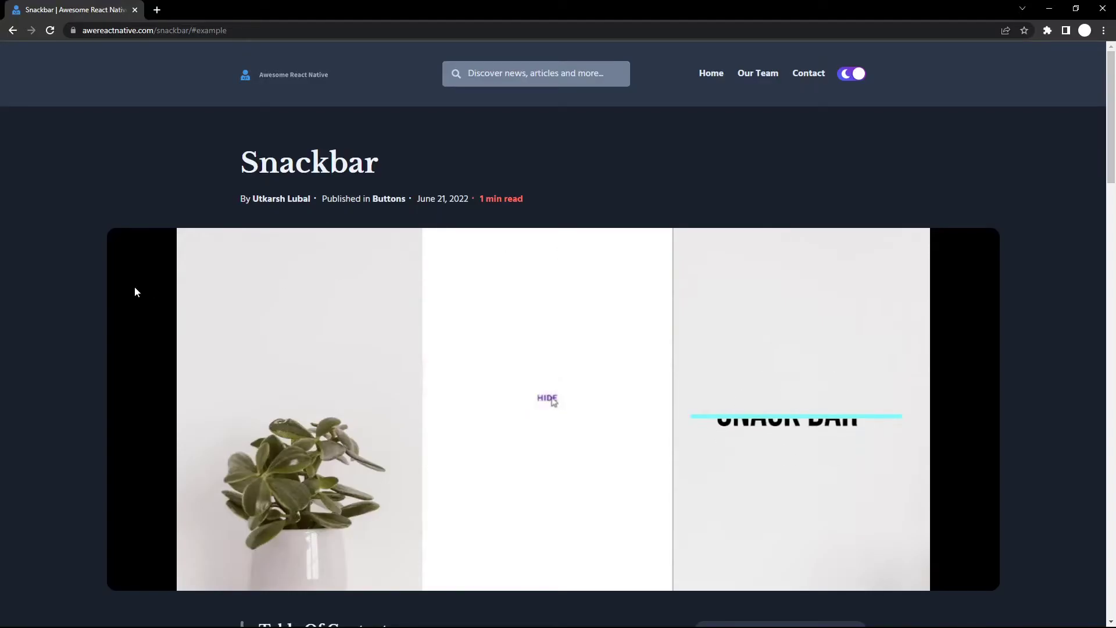
scroll(134, 286, down, 5)
scroll(515, 211, down, 3)
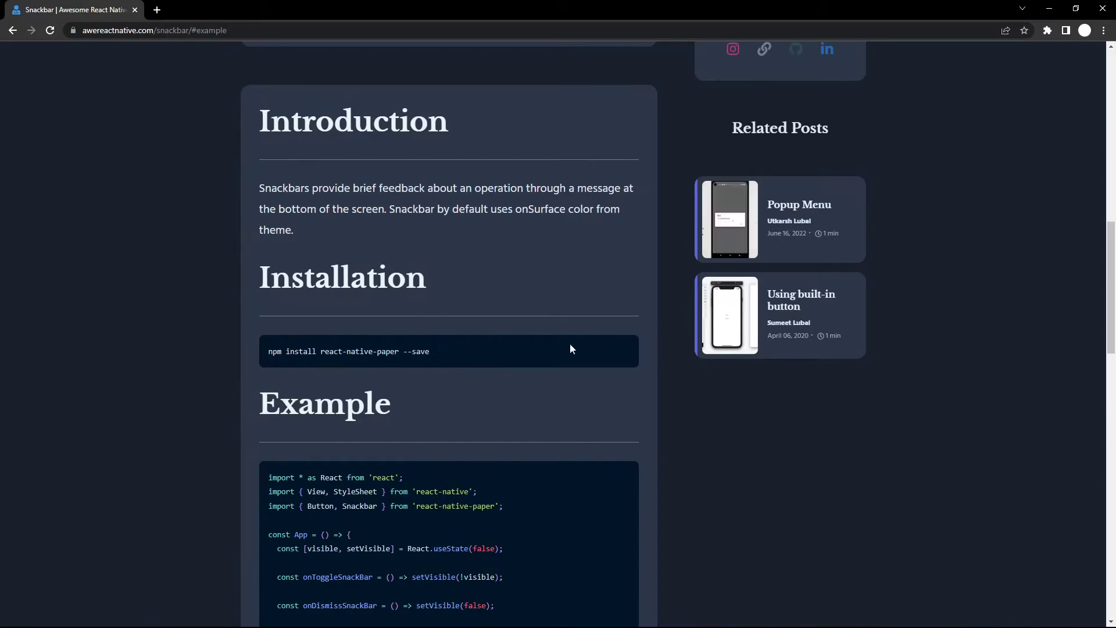
scroll(604, 300, down, 3)
scroll(605, 298, down, 5)
scroll(382, 374, up, 4)
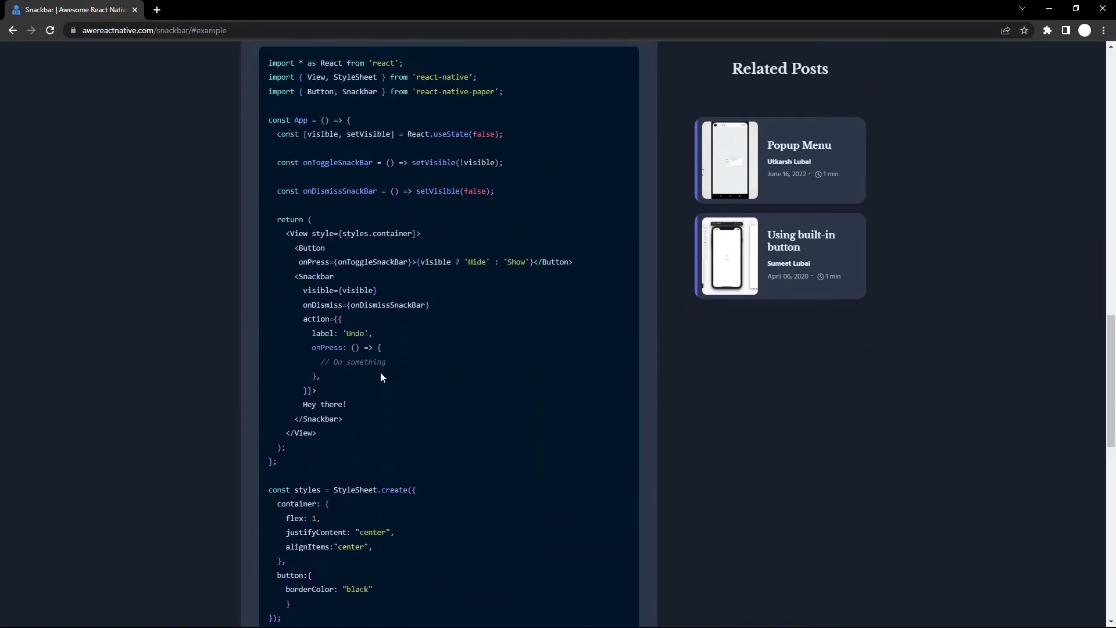
scroll(550, 279, up, 4)
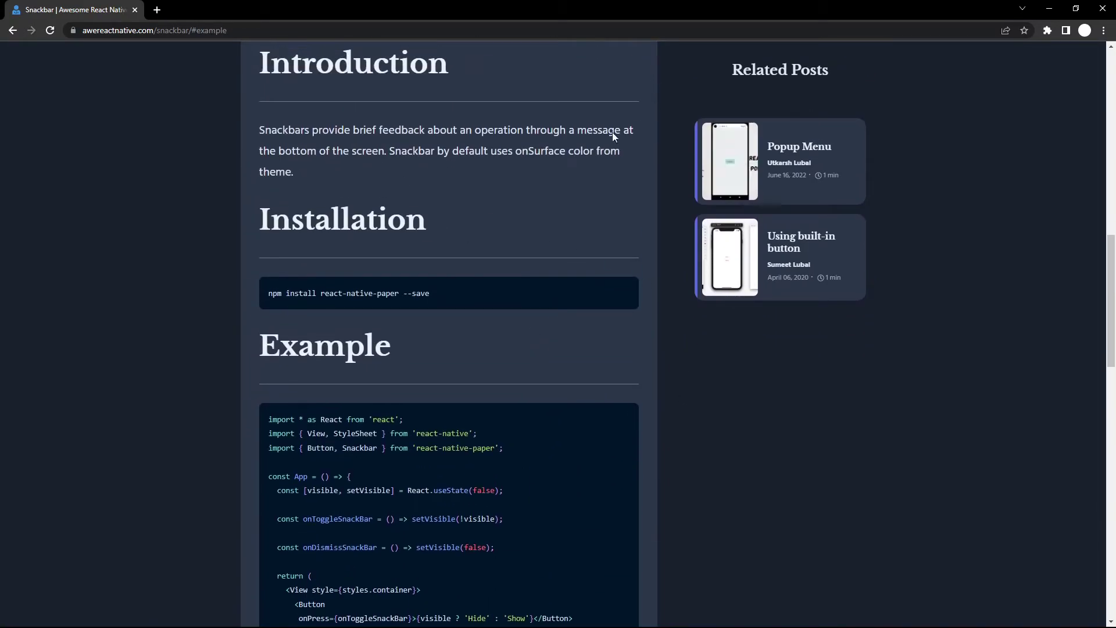
scroll(601, 149, up, 3)
scroll(500, 247, down, 2)
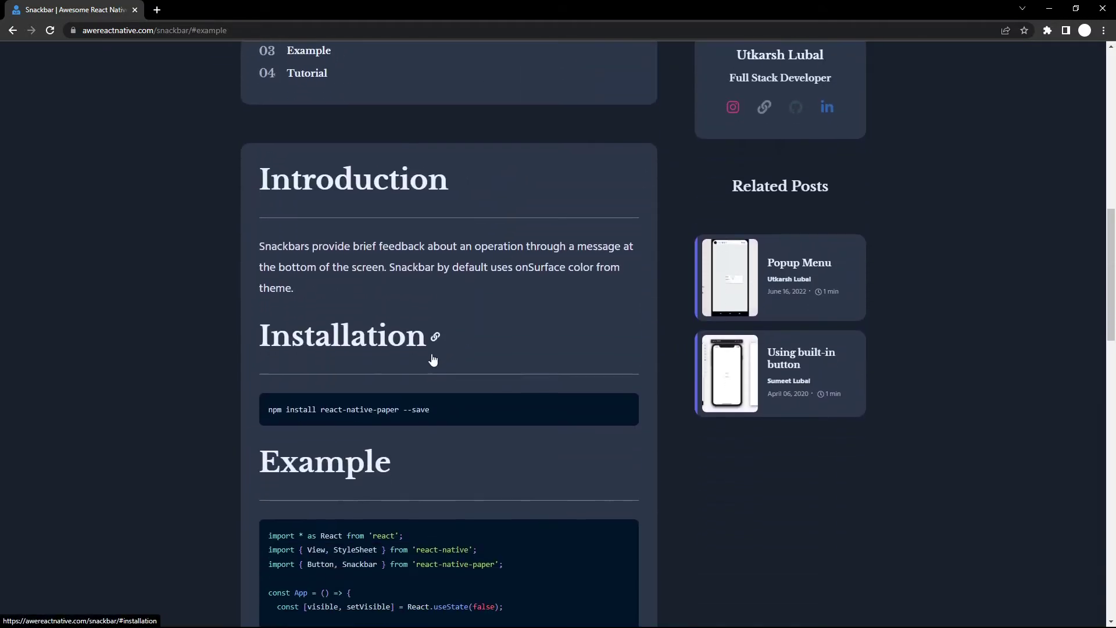
- Copy the react-native-paper npm install command from the Snackbar article and run it
triple_click(421, 404)
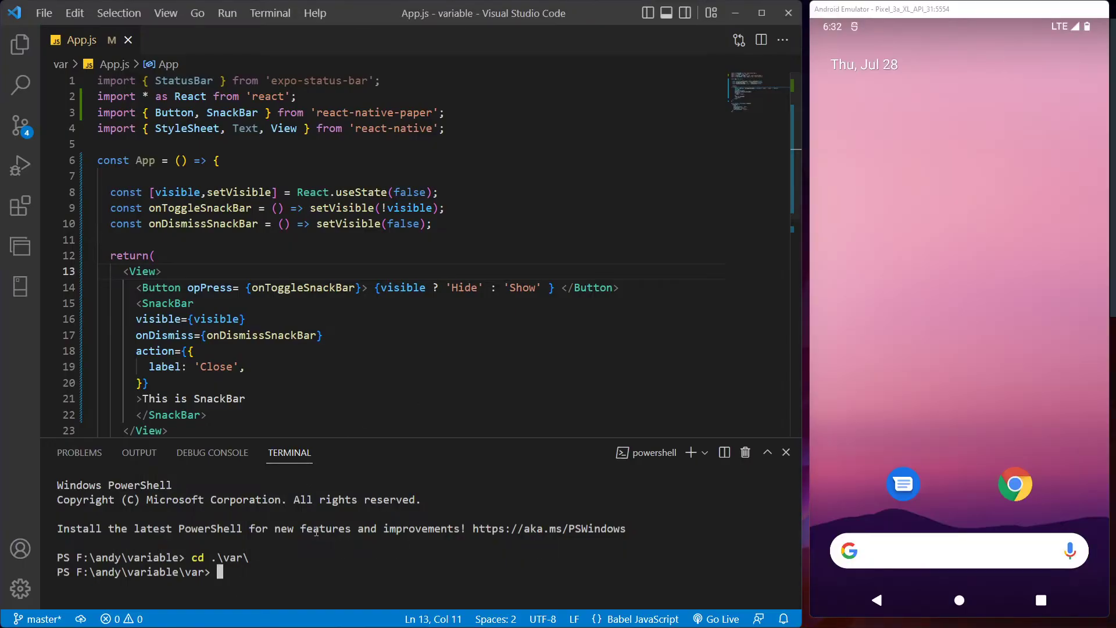
text(expode)
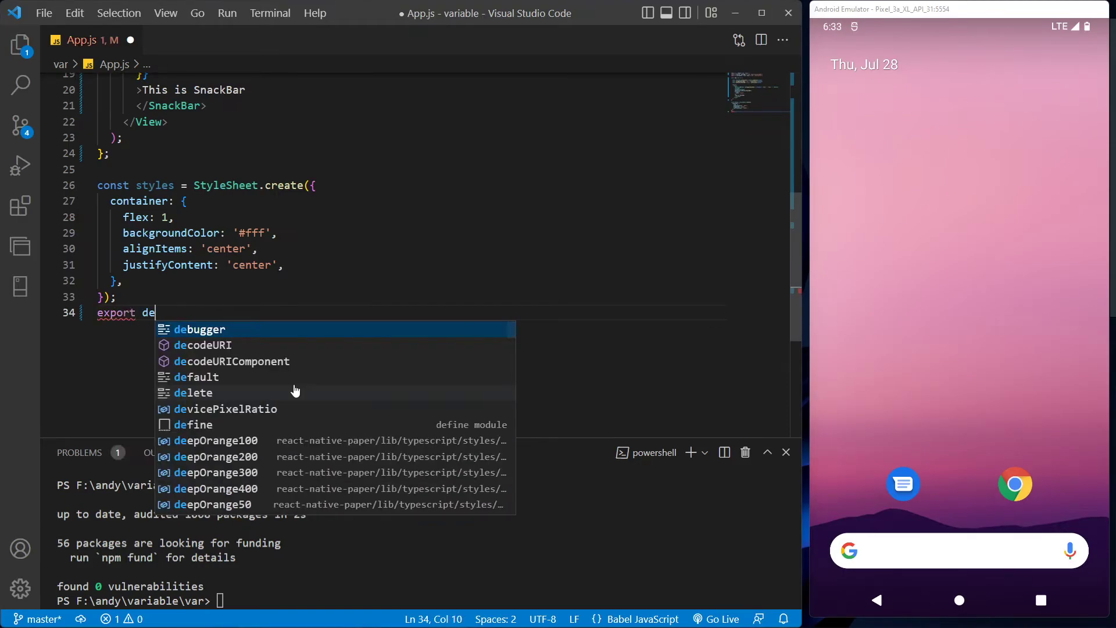
text(fault App;)
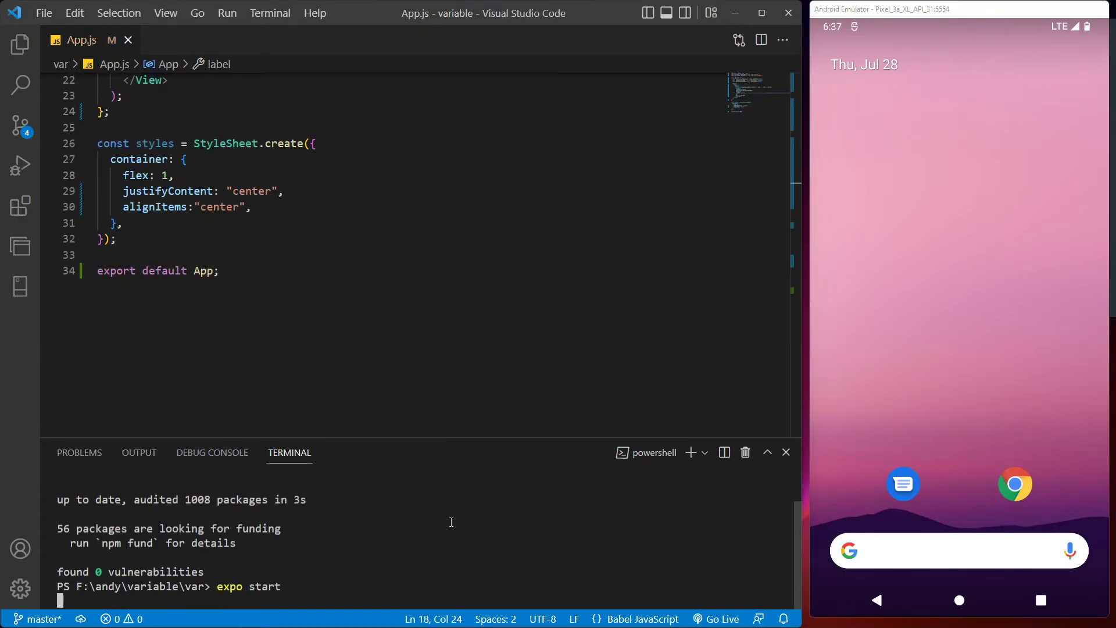
key(Return)
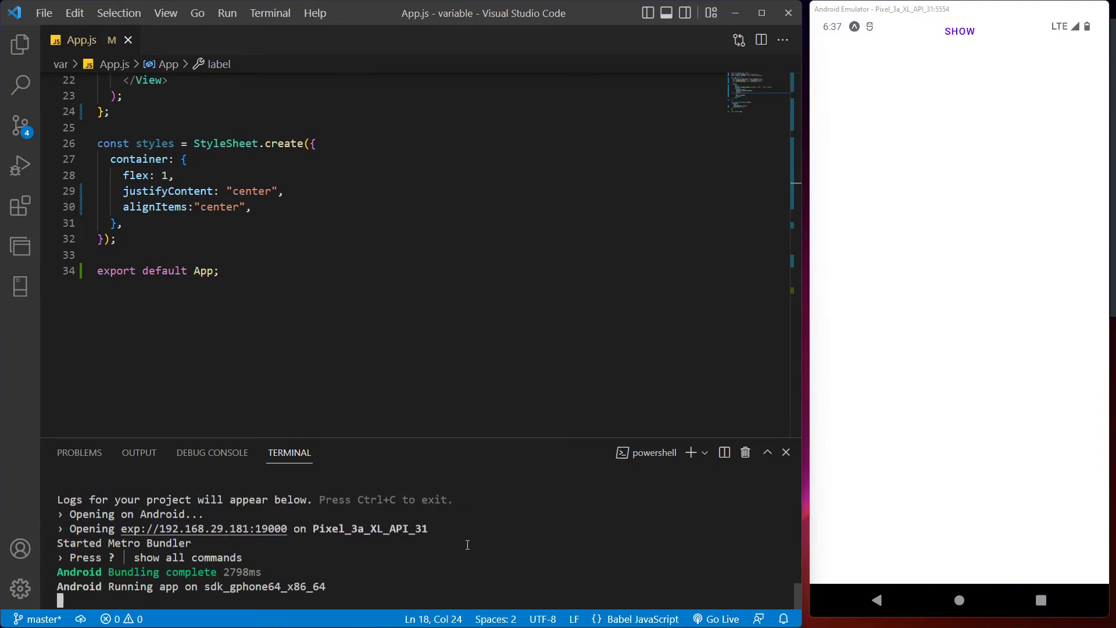
- Press SHOW in the emulator to display the 'This is Snackbar' message
click(965, 42)
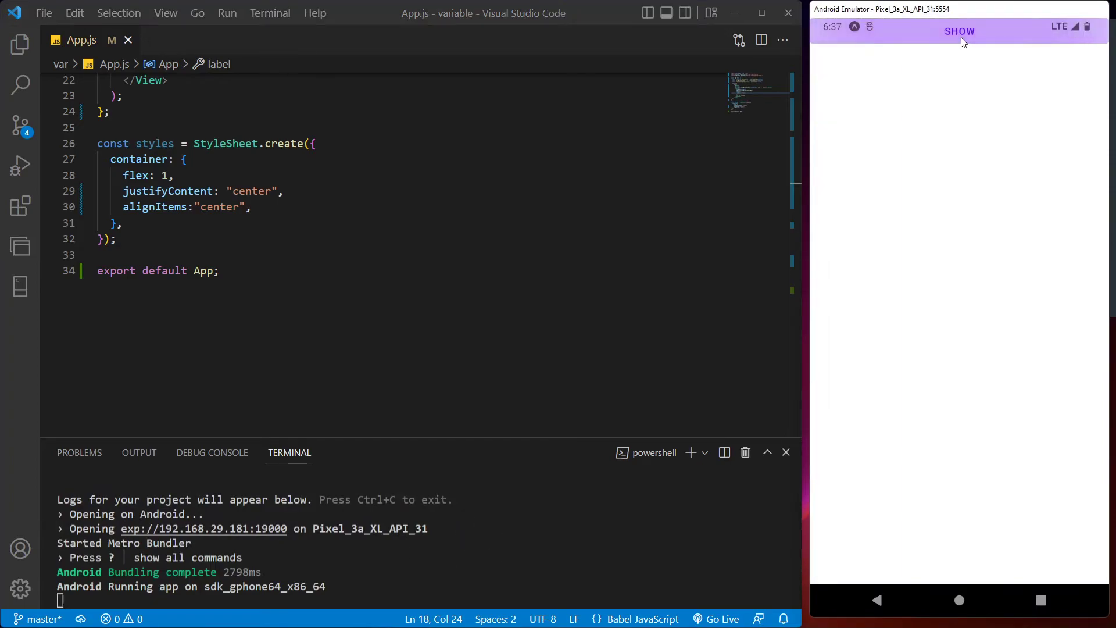
click(964, 42)
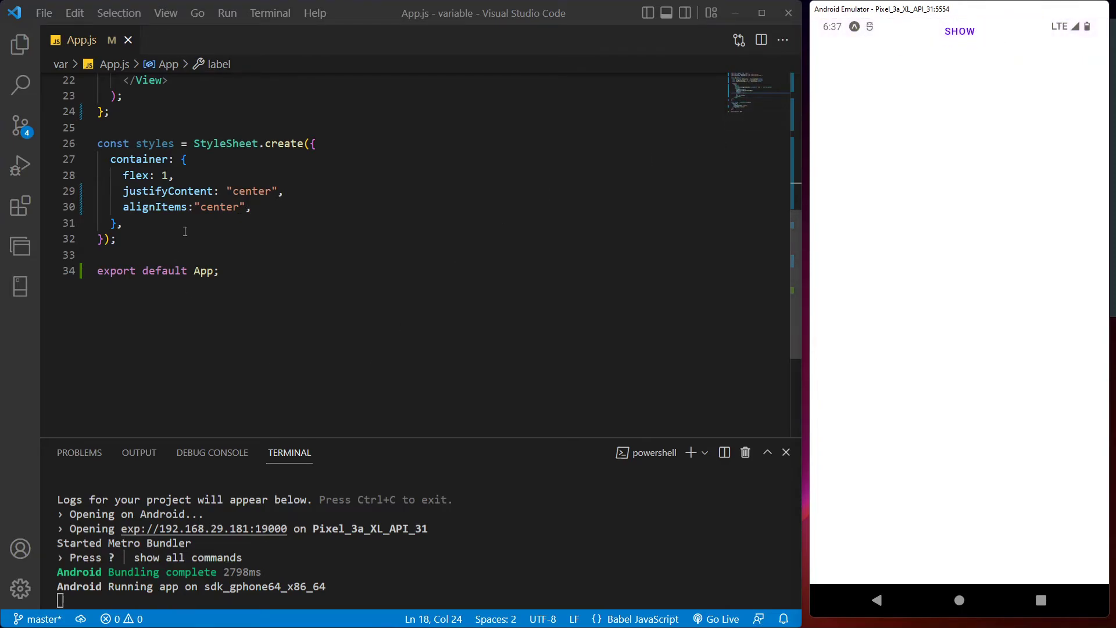
scroll(172, 241, up, 2)
scroll(193, 232, up, 5)
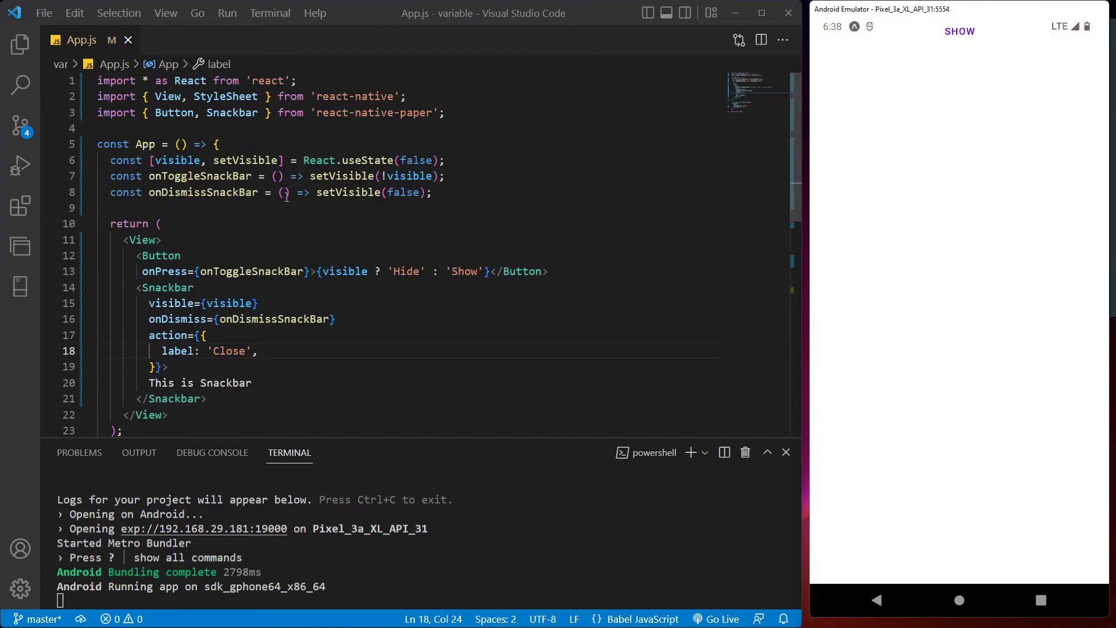
- Style the root View with styles.container, save, and test SHOW and CLOSE twice
click(157, 240)
text(style={styles.container)
key(ctrl+s)
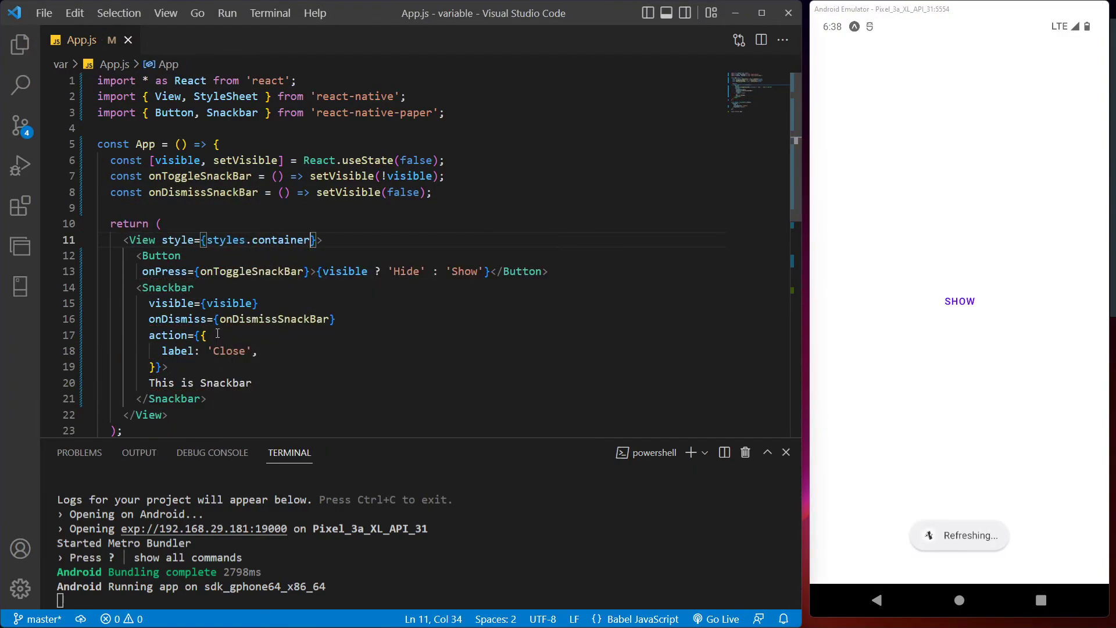
click(959, 301)
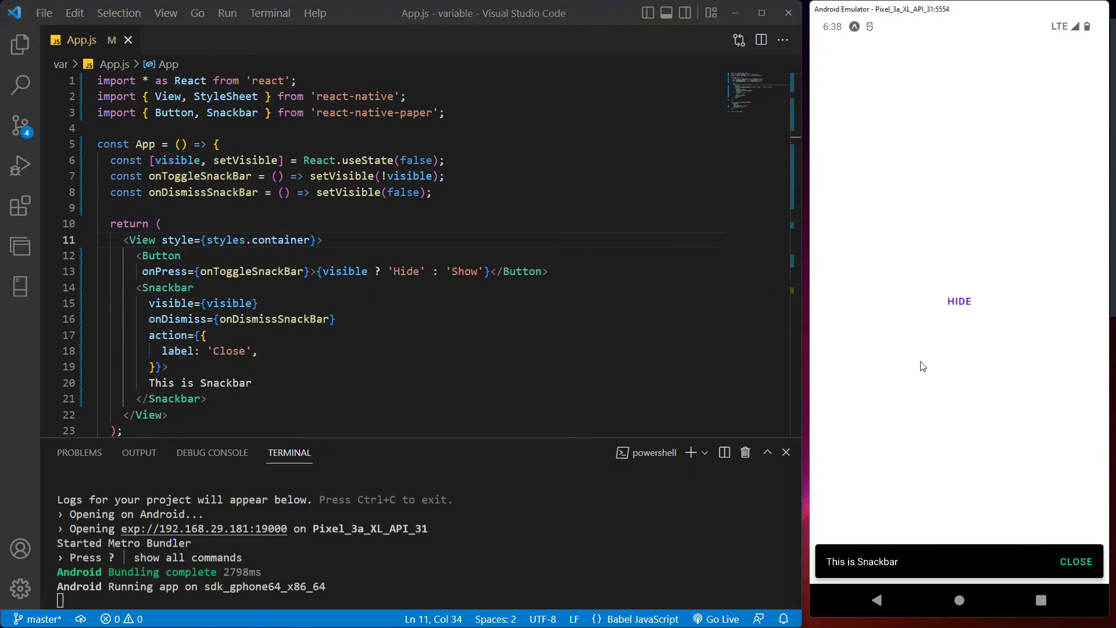
scroll(419, 253, down, 4)
click(1082, 561)
click(959, 301)
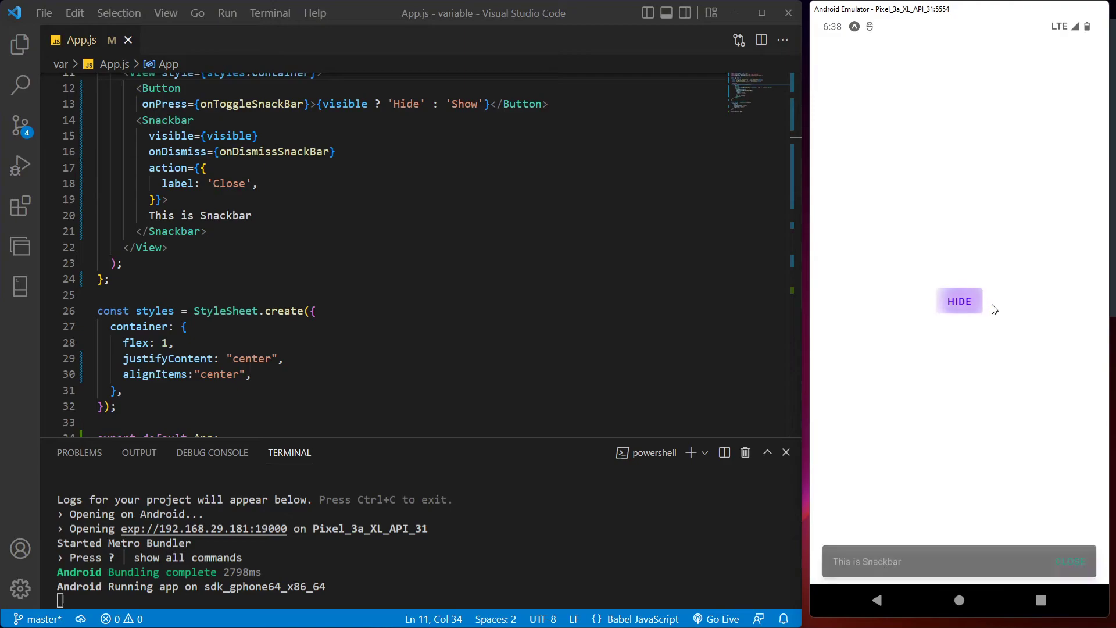
click(1090, 558)
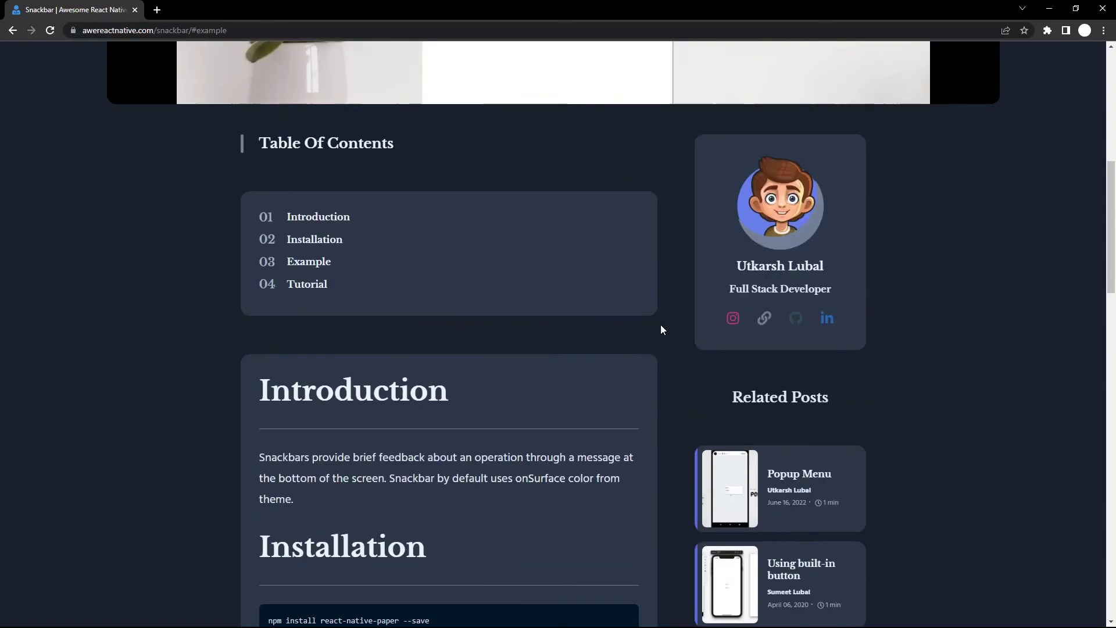
scroll(661, 326, up, 5)
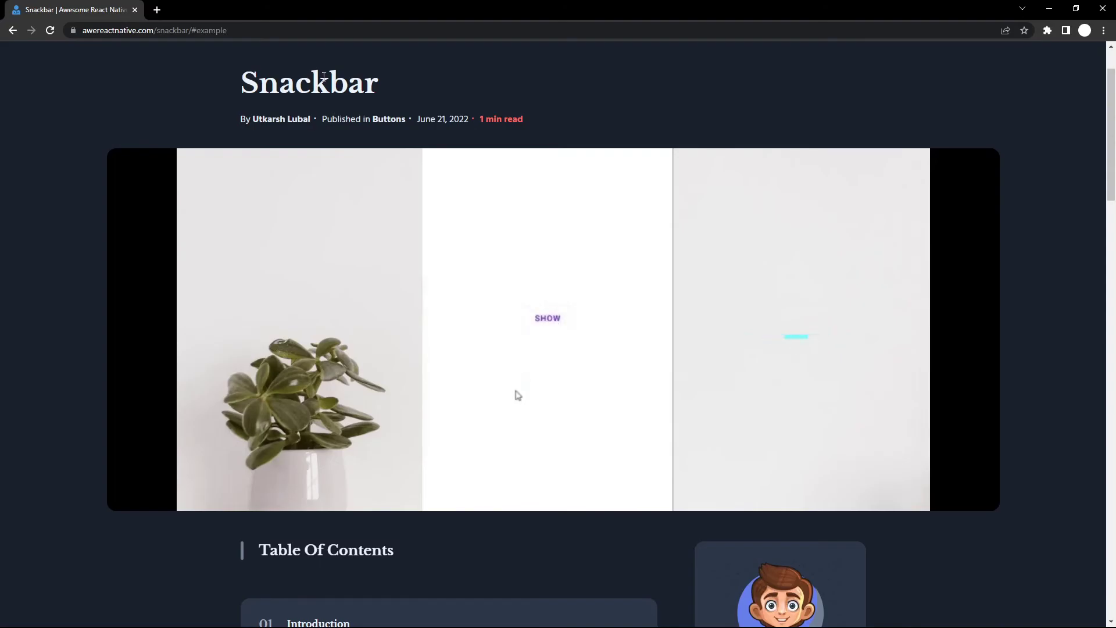
scroll(514, 395, up, 2)
- Go to the Awesome React Native home page via the site logo
click(285, 76)
scroll(790, 289, down, 5)
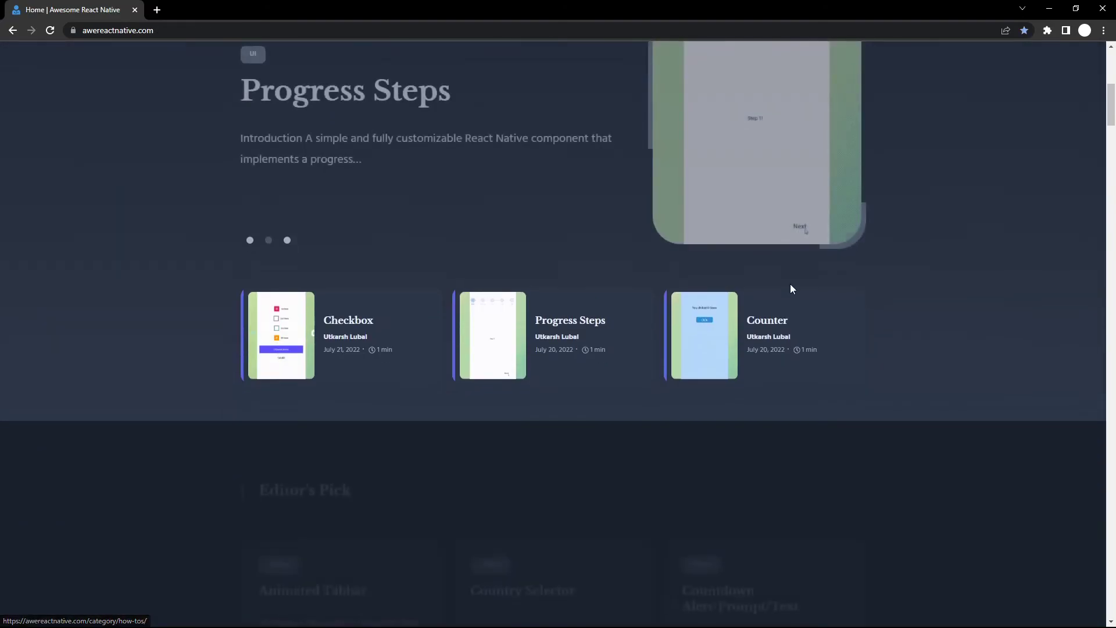